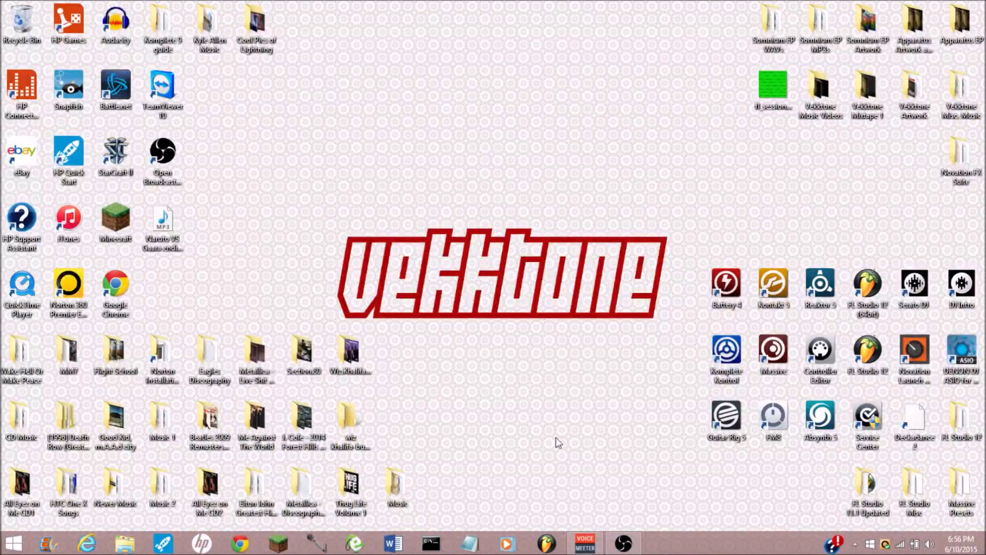
Step: Launch FL Studio from the Windows taskbar
click(546, 544)
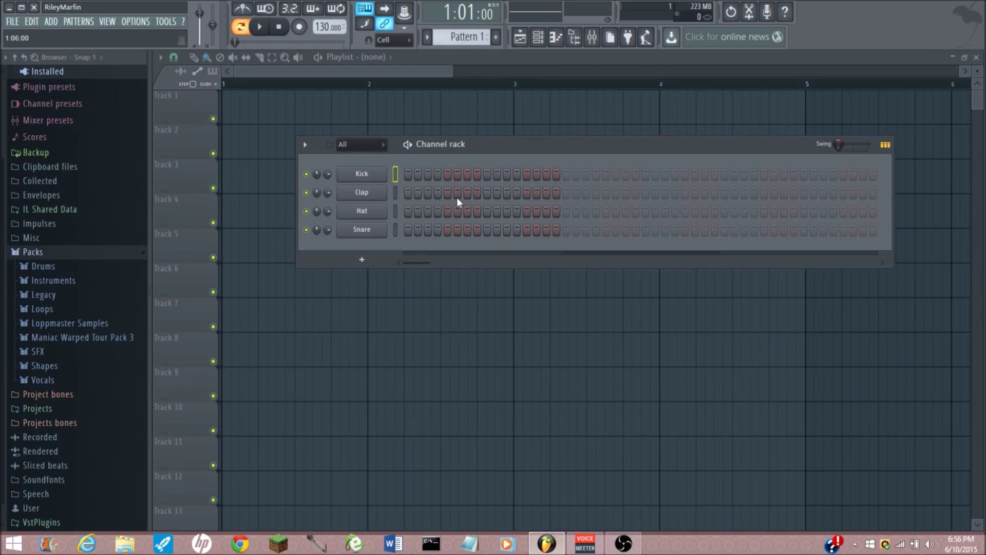
Step: Insert a Massive synth as a new channel in the channel rack
right_click(383, 174)
mouse_move(410, 246)
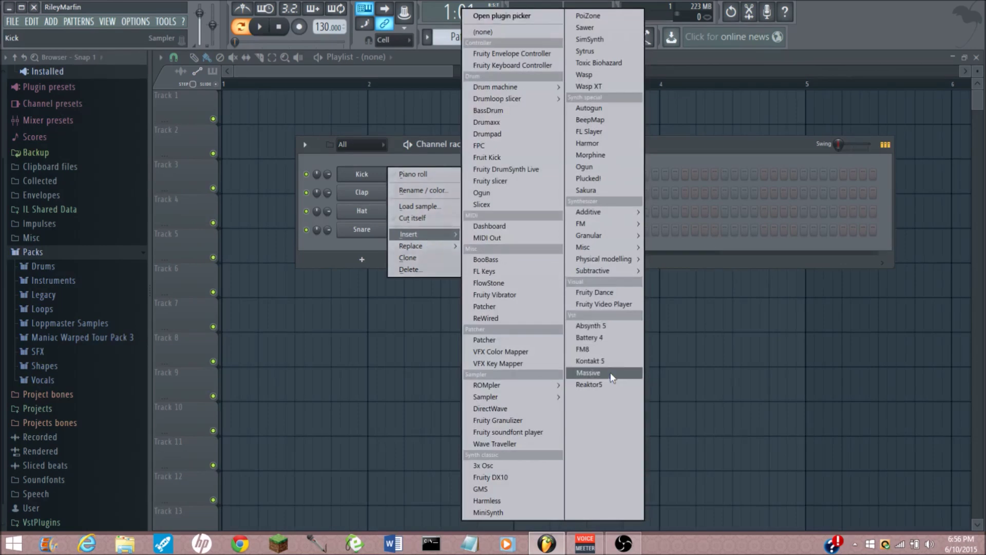
click(610, 372)
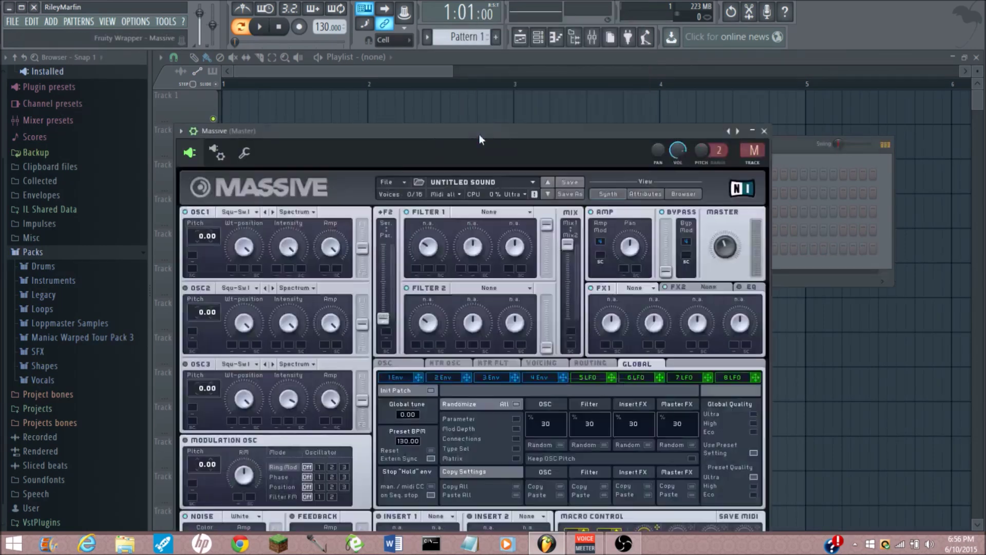
drag(478, 134, 528, 250)
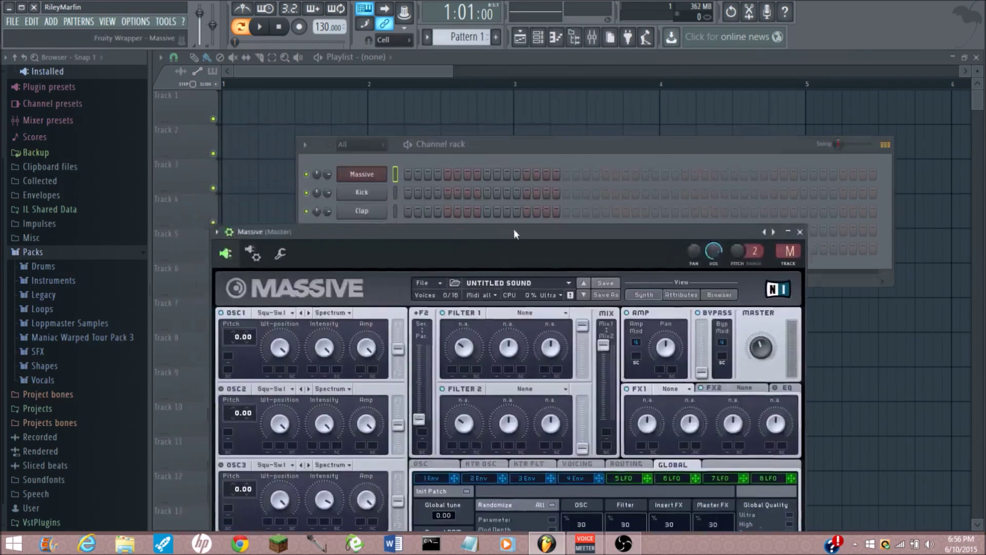
Step: Draw a one-bar C5, D#5 and G5 chord in Massive's piano roll
right_click(379, 176)
click(427, 173)
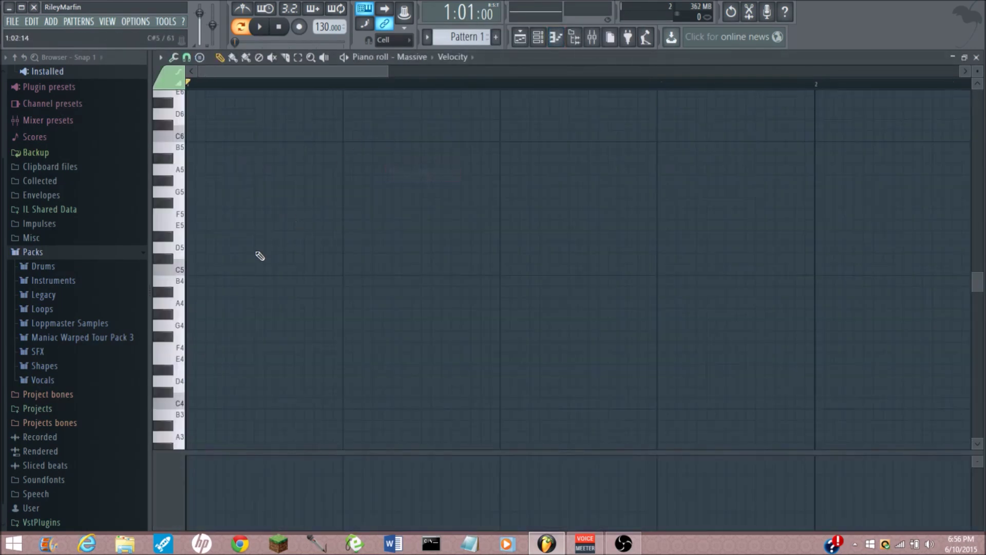
click(190, 269)
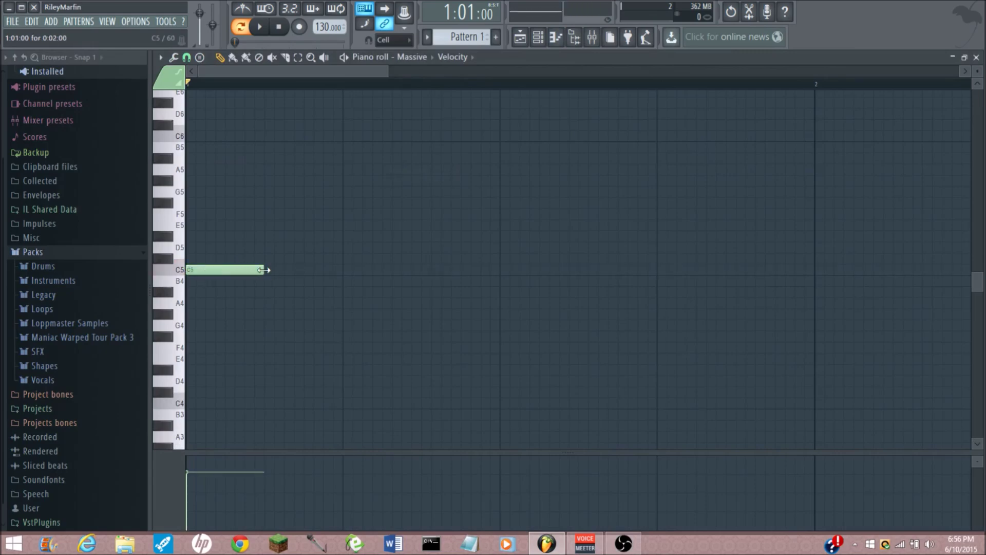
mouse_move(265, 270)
mouse_down()
mouse_move(695, 302)
mouse_move(814, 294)
mouse_up()
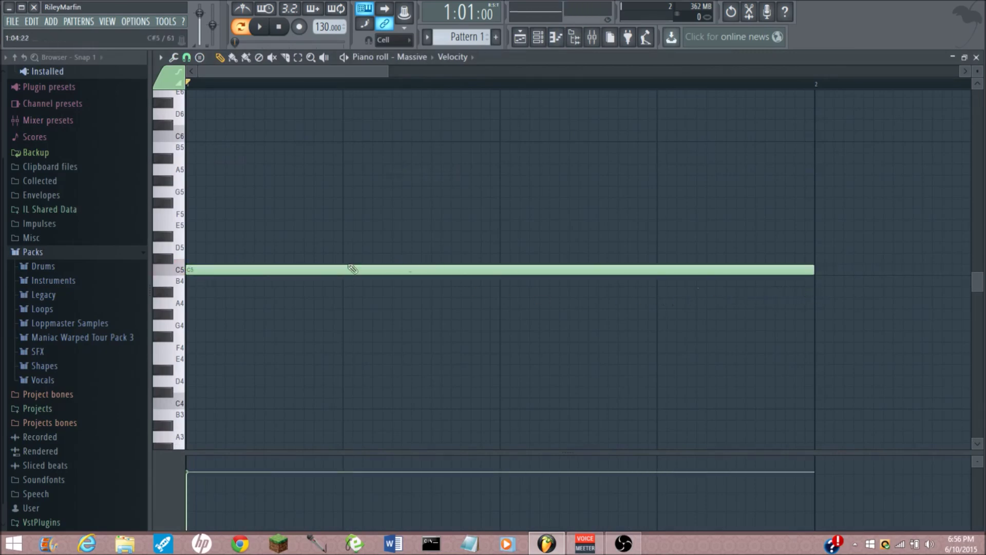
click(201, 236)
click(192, 193)
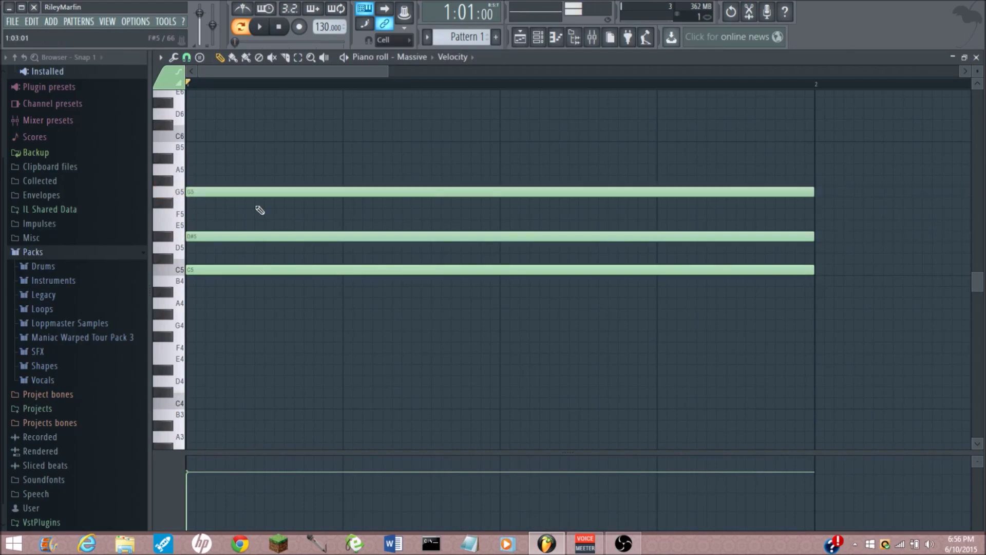
click(976, 57)
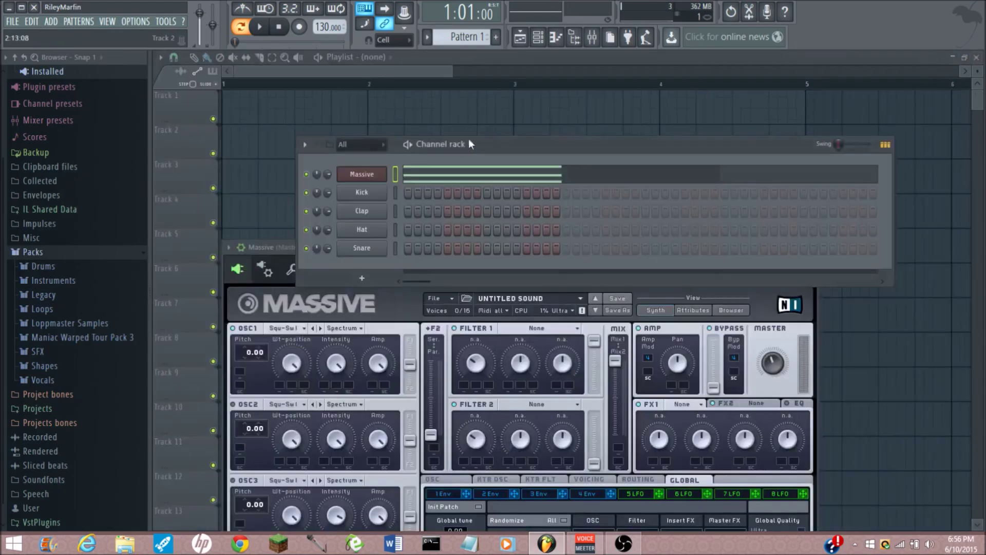
Step: Place the chord pattern at bar 1 on Track 1, then switch to a new Pattern 2
click(393, 107)
drag(419, 105, 254, 106)
click(521, 39)
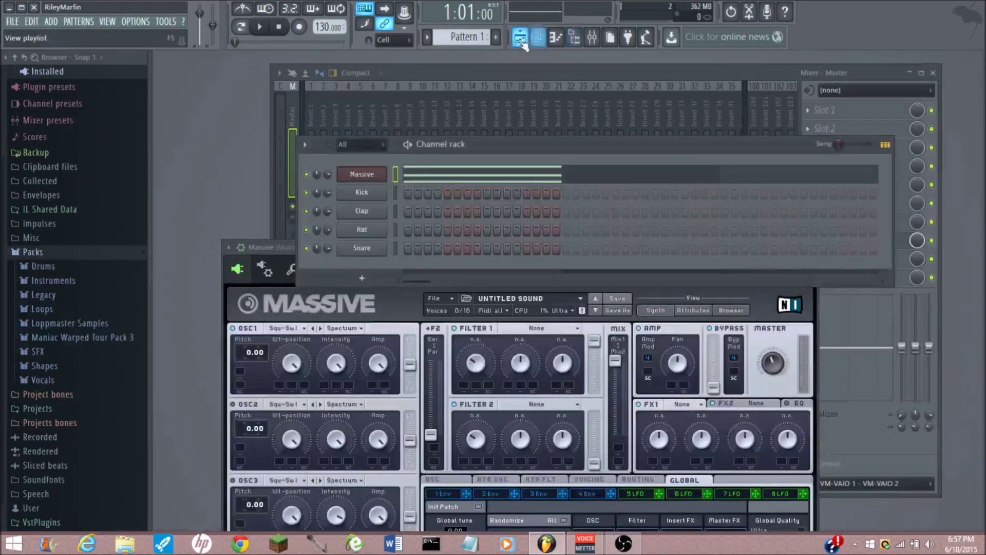
click(519, 36)
click(537, 37)
scroll(474, 37, up, 1)
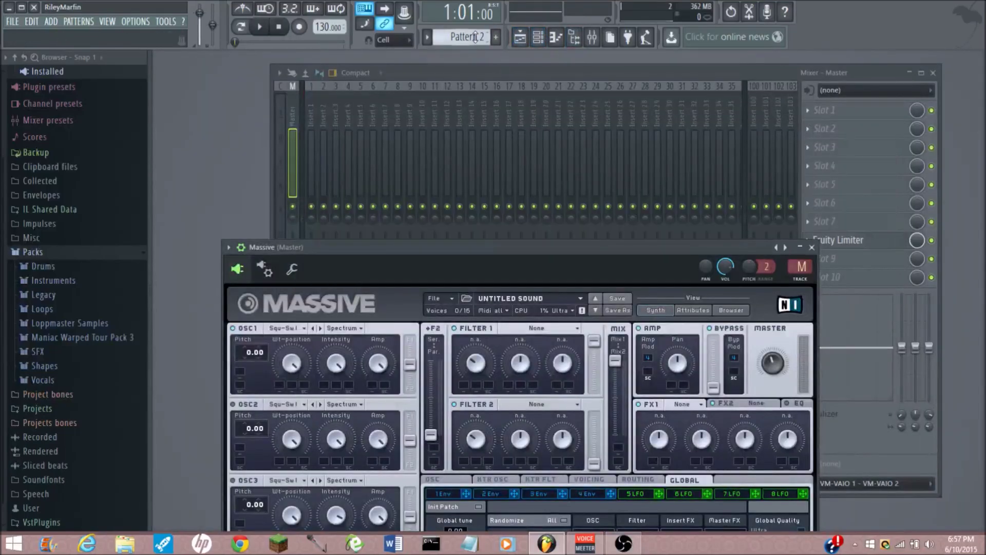
Step: Fill the Kick channel on every fourth step in Pattern 2
click(537, 36)
right_click(377, 193)
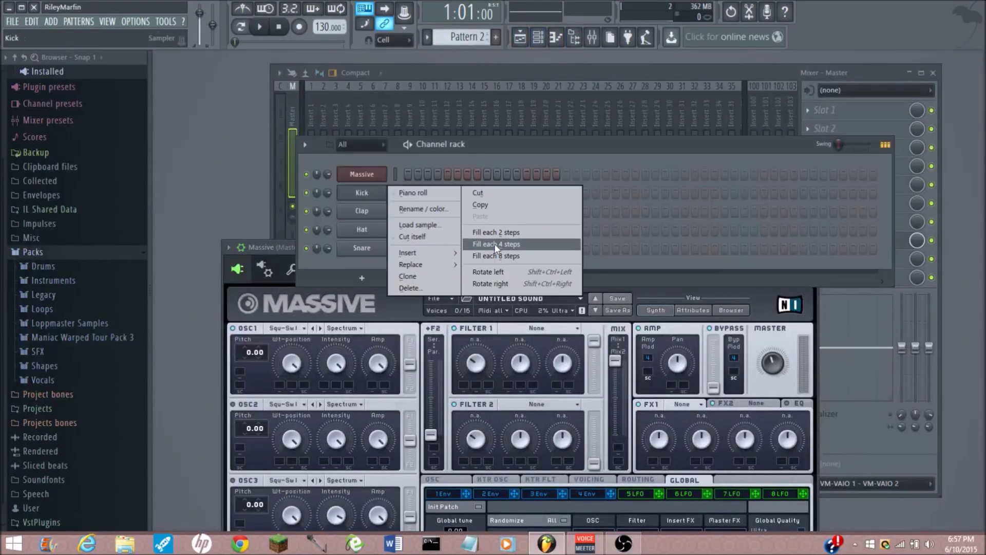
click(497, 245)
Step: Put Pattern 2 on Track 2 at bar 1 and audition the song
click(520, 36)
click(311, 145)
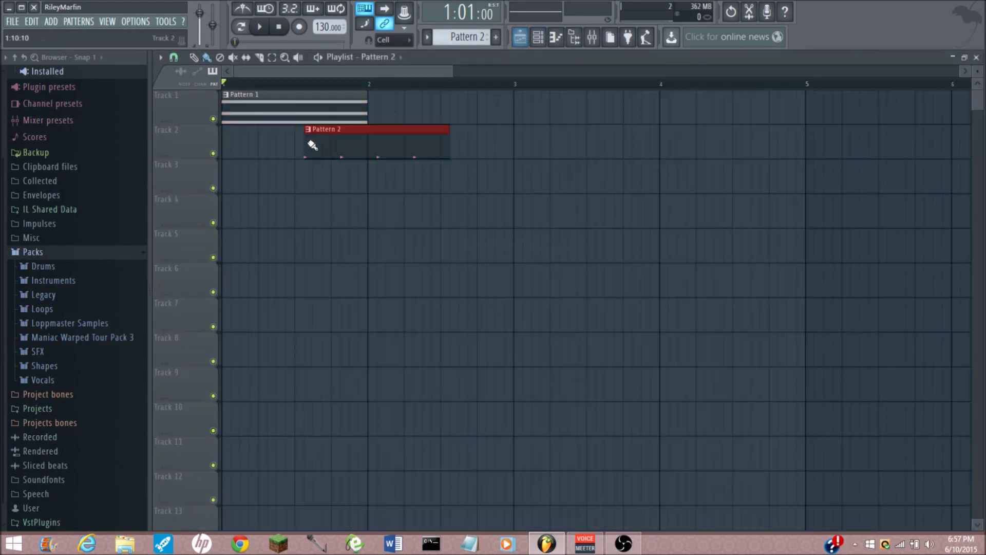
drag(313, 145, 230, 145)
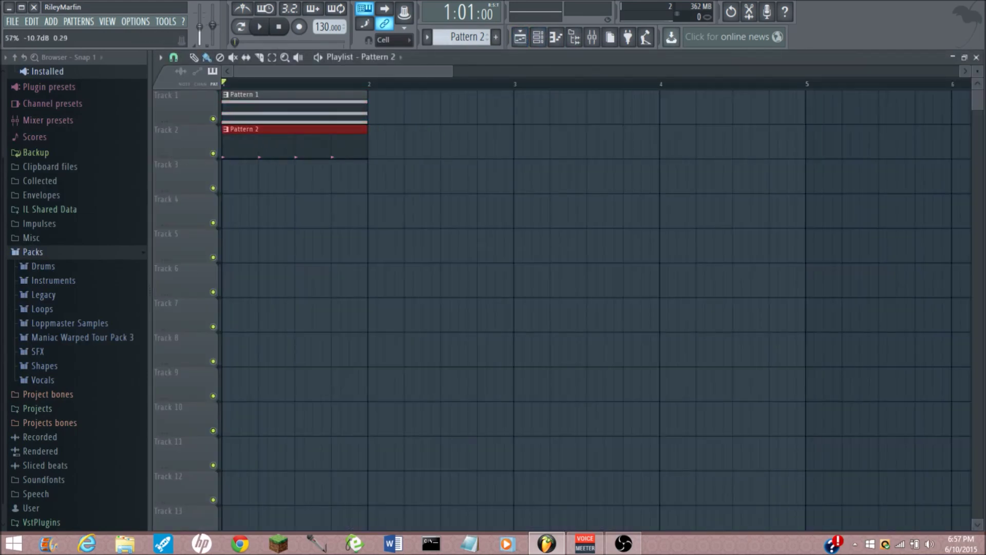
click(260, 28)
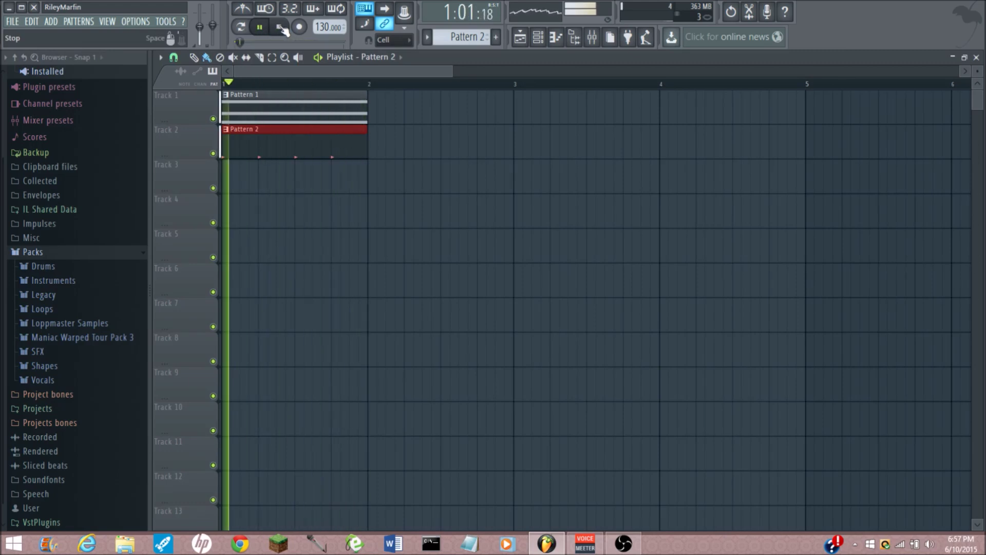
click(281, 28)
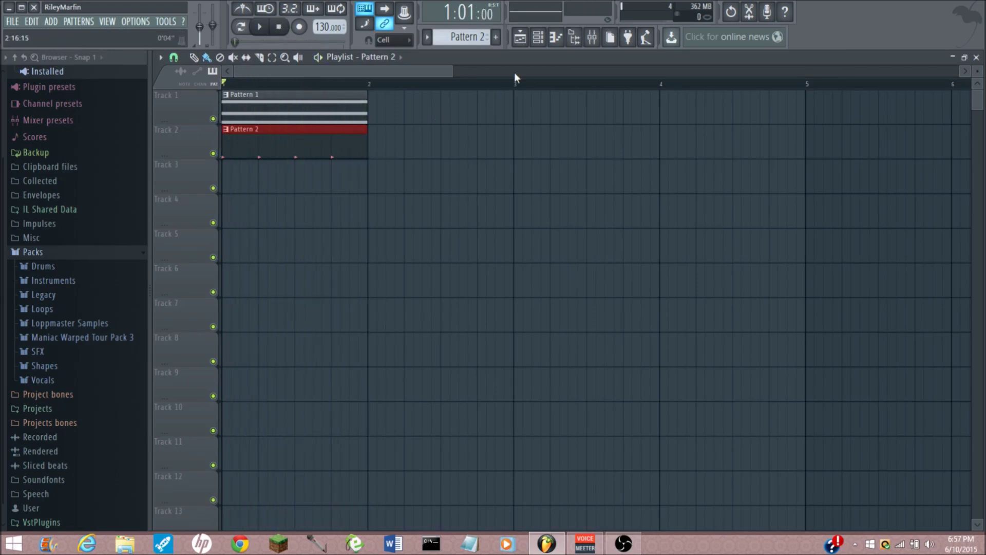
Step: Assign Massive a free mixer track (insert 5) through its wrapper options menu
click(538, 38)
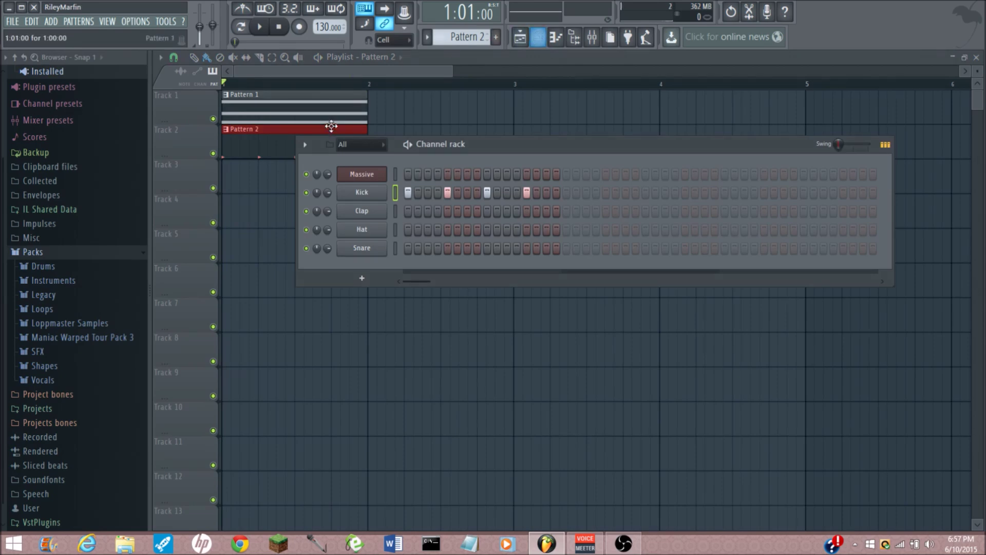
click(377, 192)
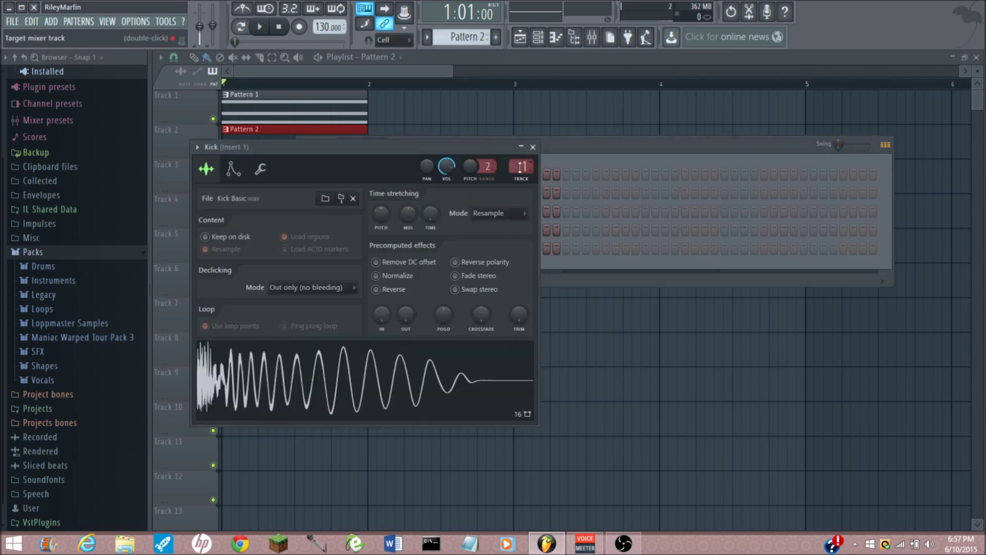
drag(488, 147, 488, 181)
click(373, 174)
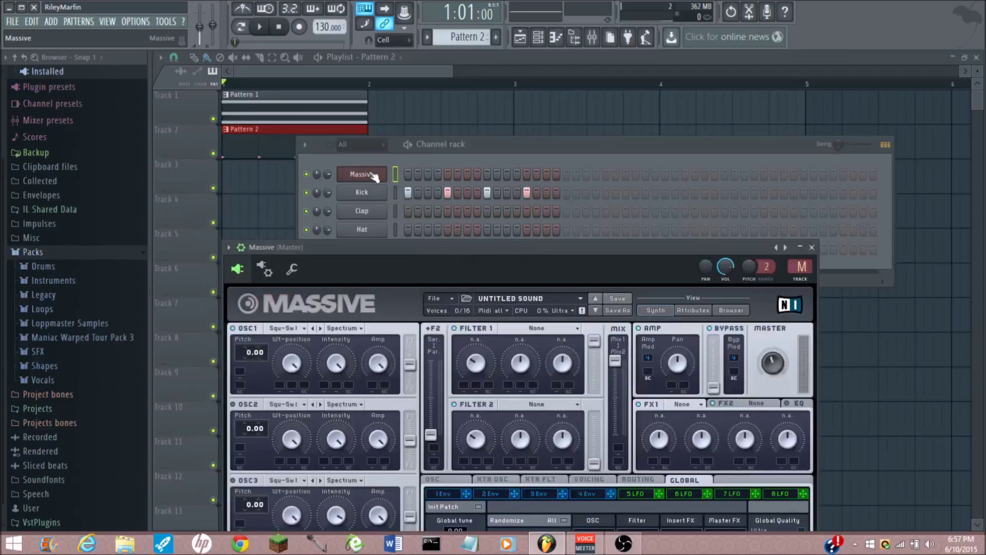
click(252, 252)
click(399, 286)
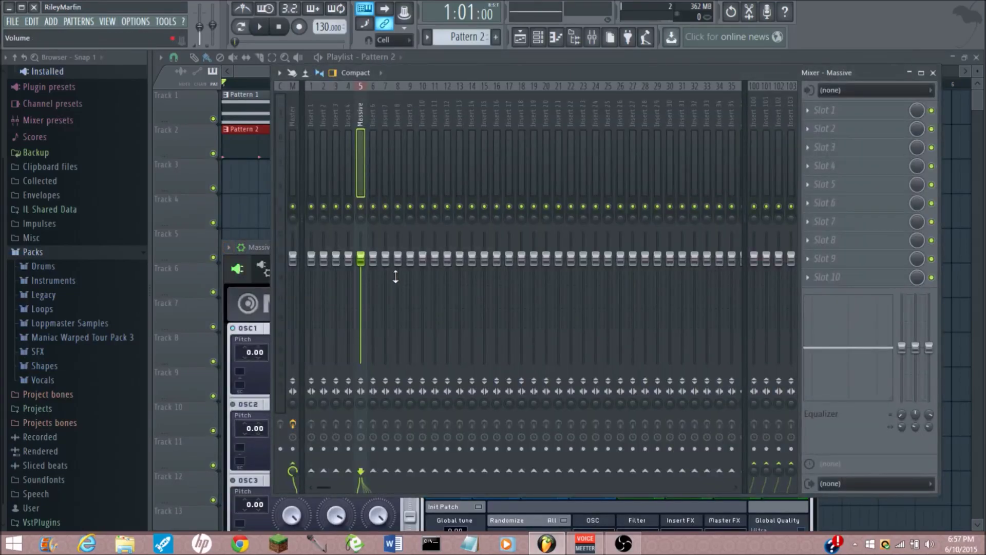
click(312, 122)
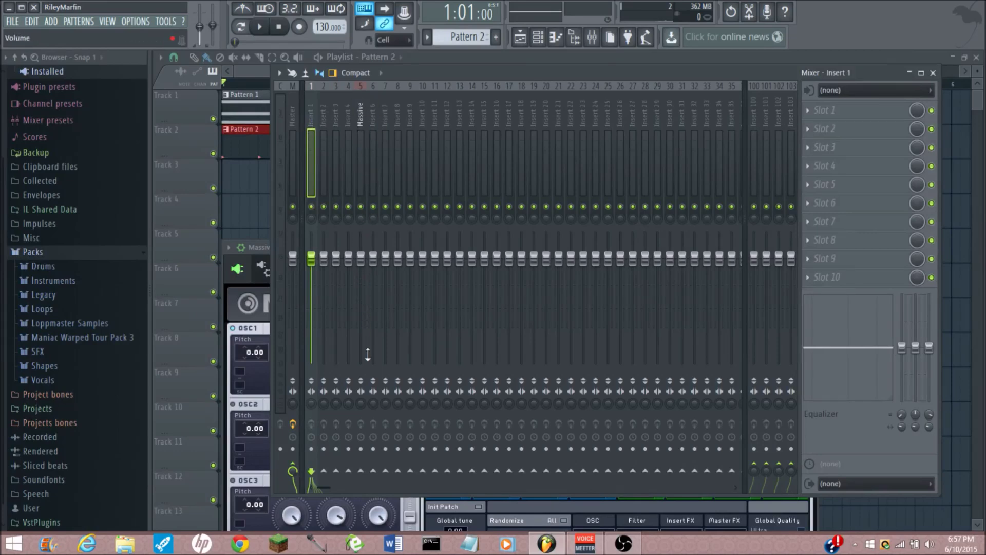
Step: Sidechain kick Insert 1 to the Massive track, Insert 6 and Insert 7
right_click(363, 470)
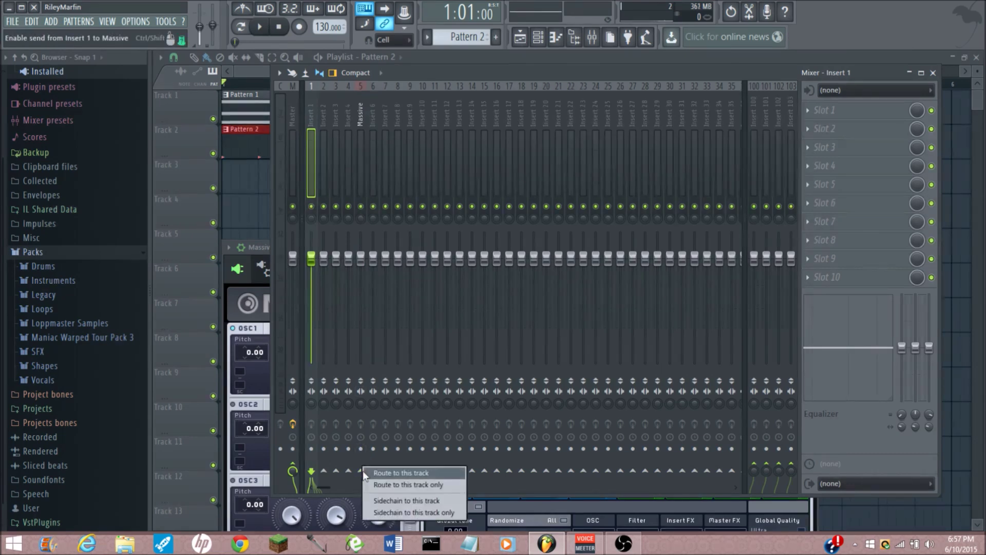
click(391, 502)
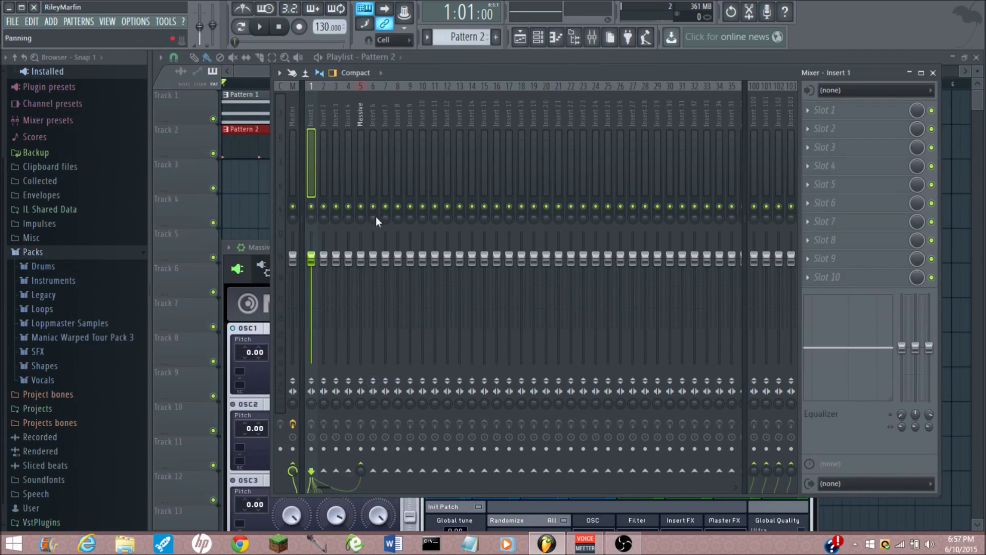
click(373, 101)
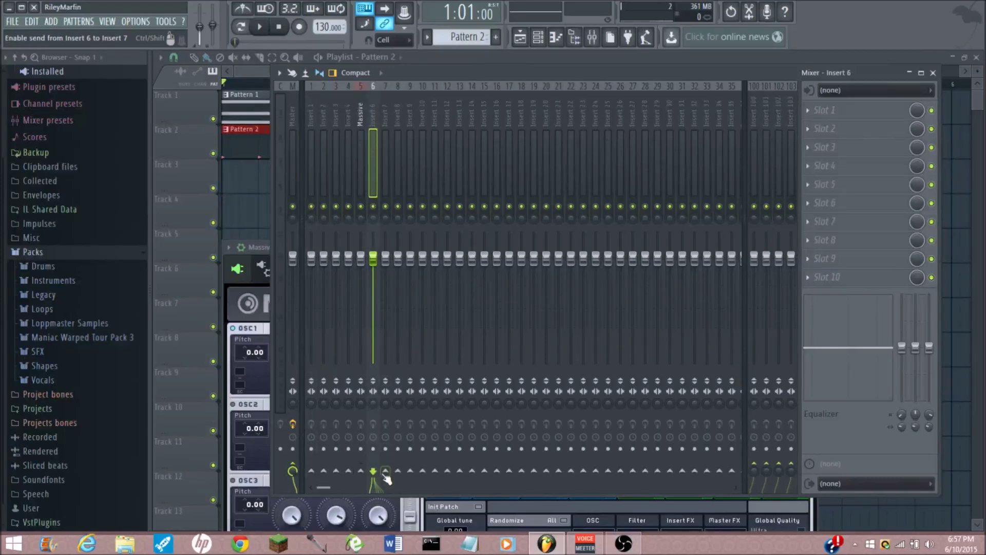
click(310, 109)
right_click(373, 470)
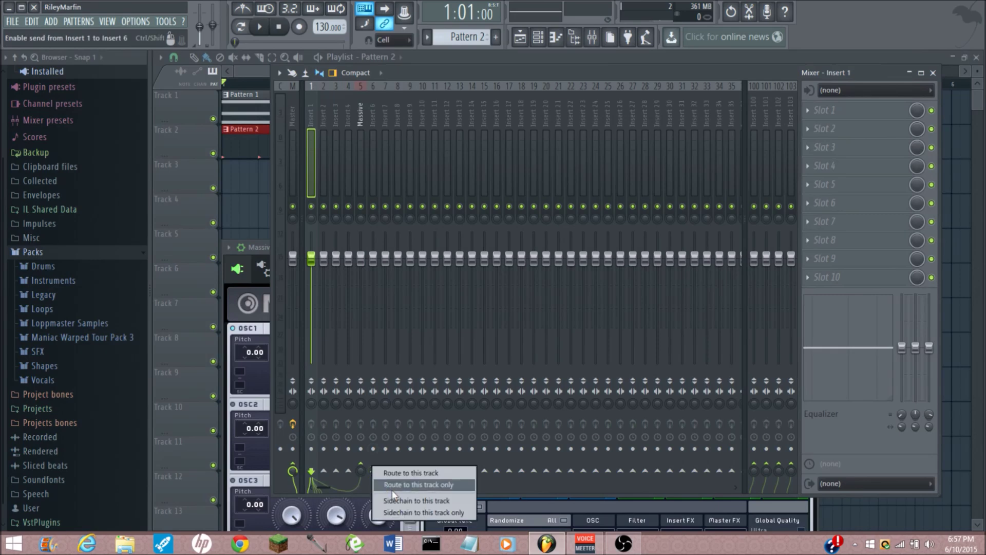
click(391, 490)
right_click(385, 468)
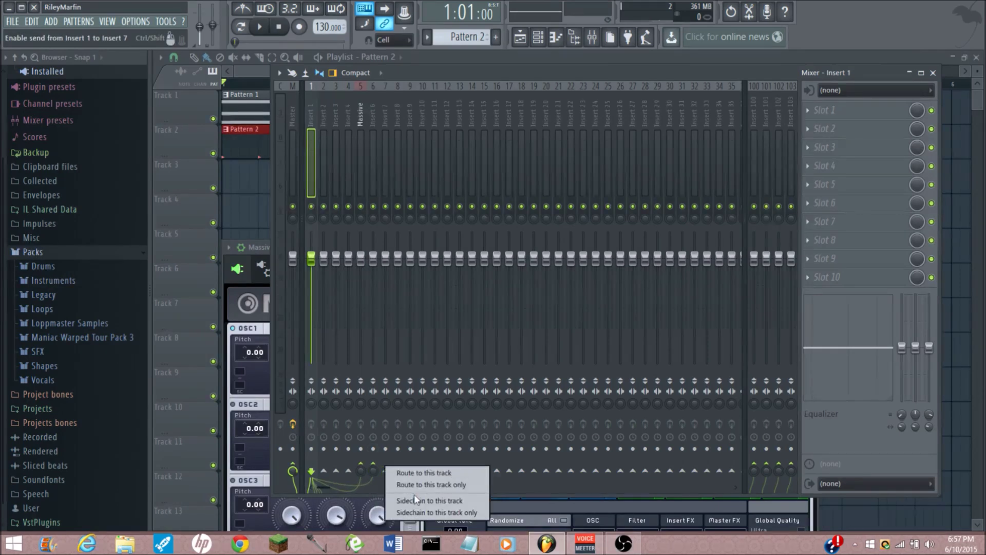
click(415, 500)
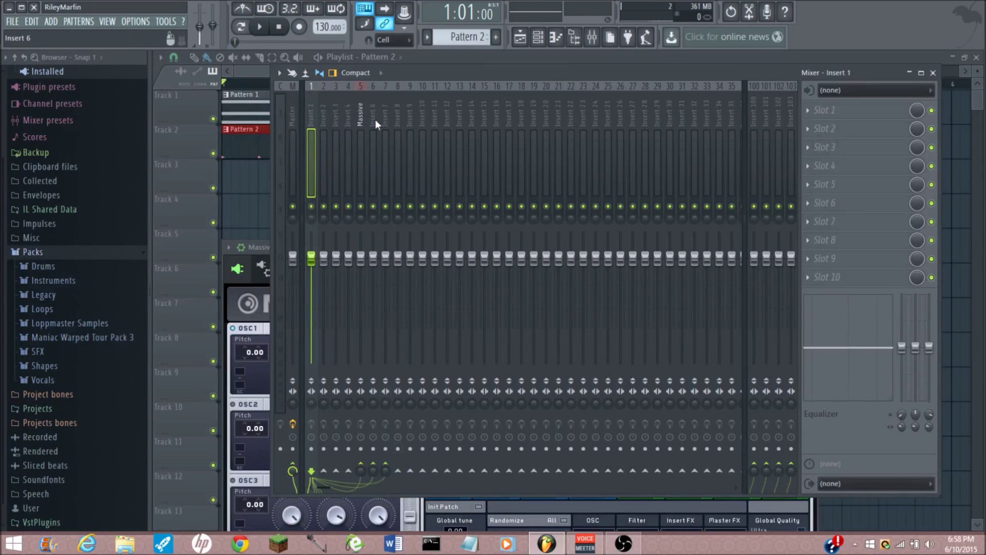
click(362, 109)
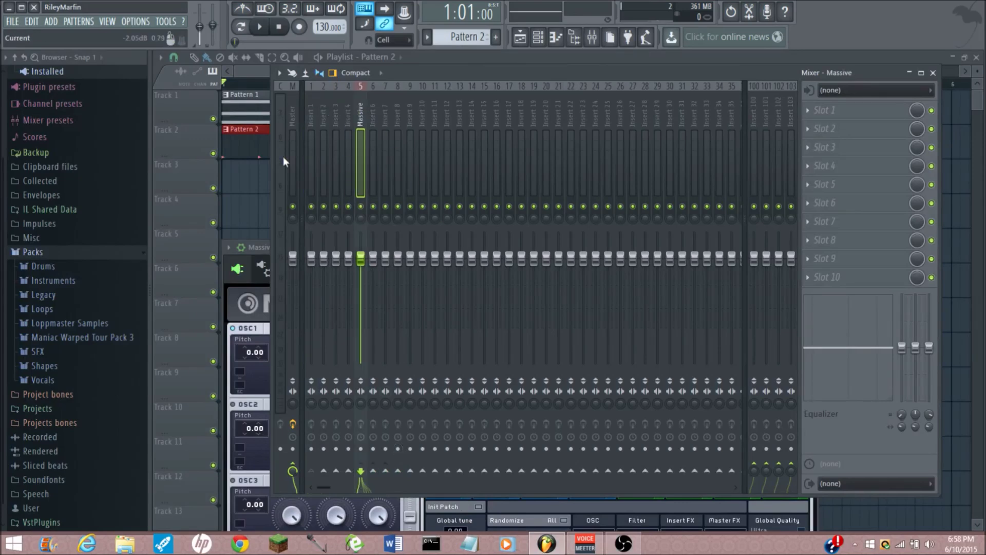
Step: Load Fruity Limiter into the Massive track's first effect slot
click(816, 113)
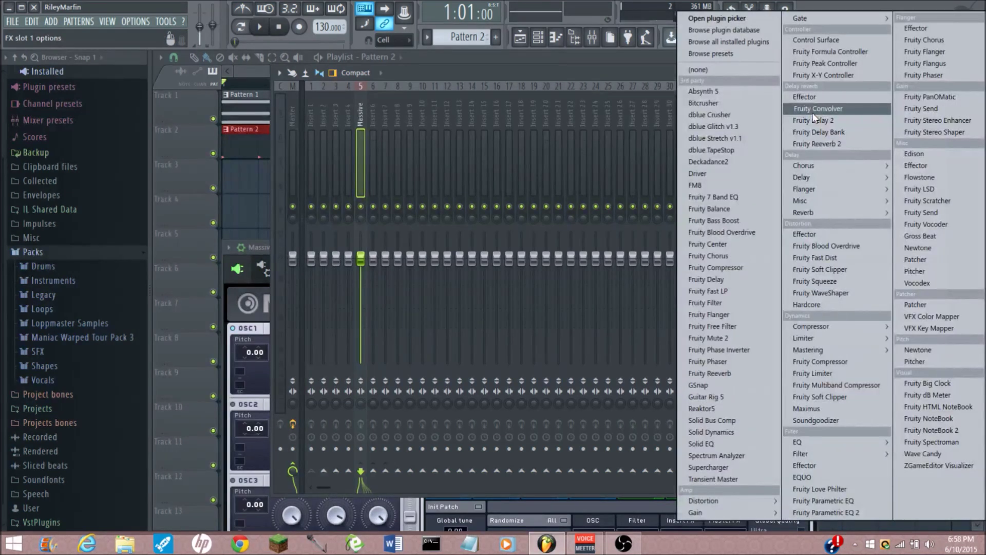
mouse_move(836, 339)
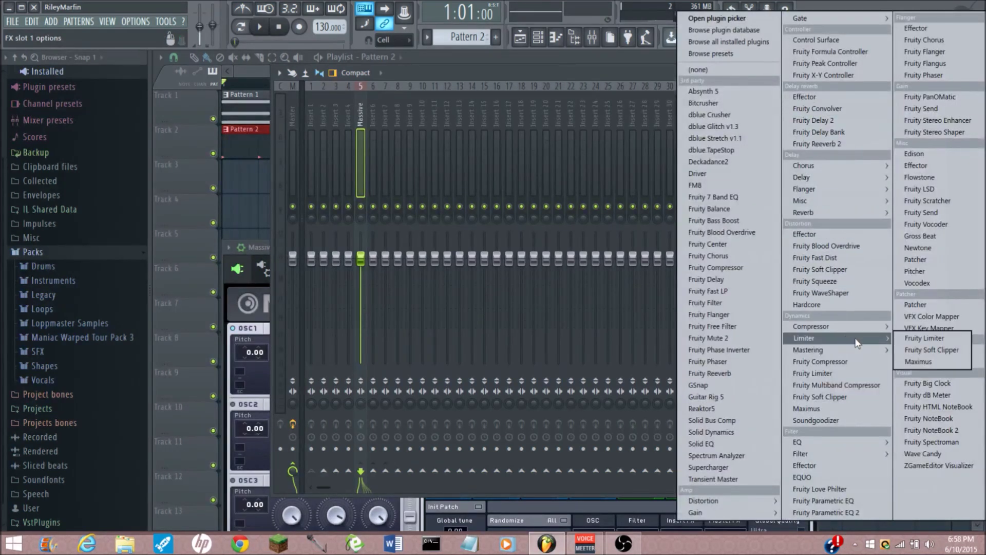
click(907, 341)
drag(475, 174, 668, 117)
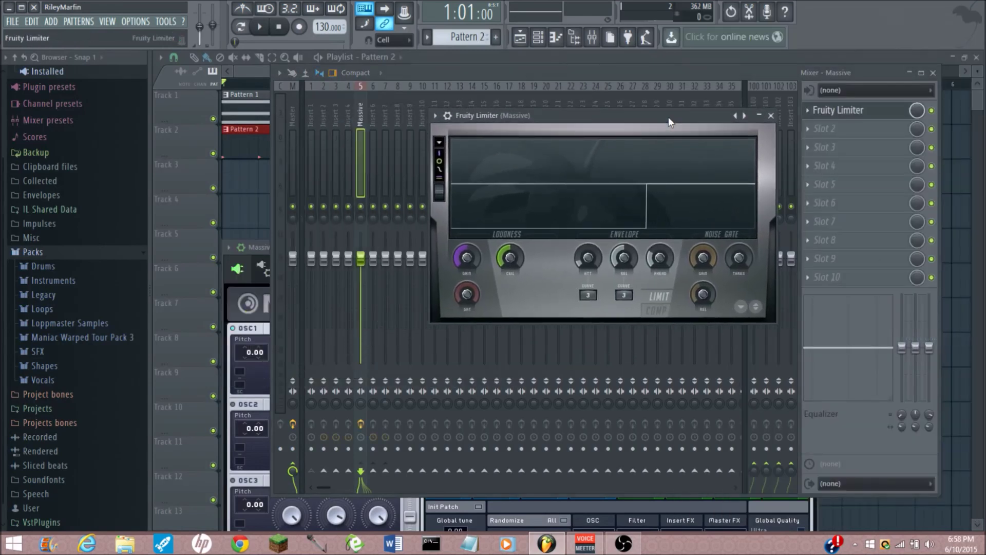
Step: Put the limiter in compressor mode, threshold about -15.5 dB, higher ratio, and play
click(659, 310)
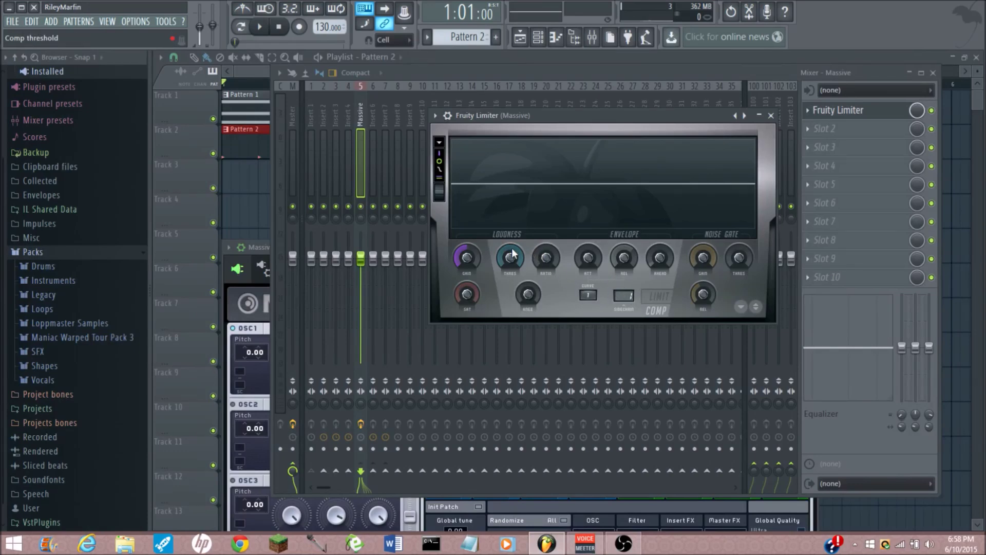
drag(509, 258, 510, 278)
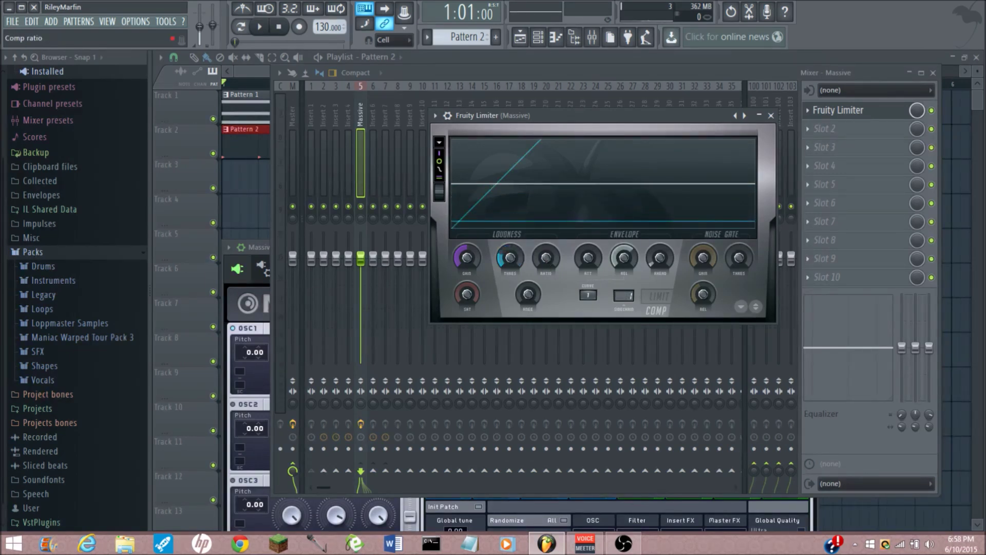
drag(542, 255, 546, 231)
drag(592, 117, 607, 116)
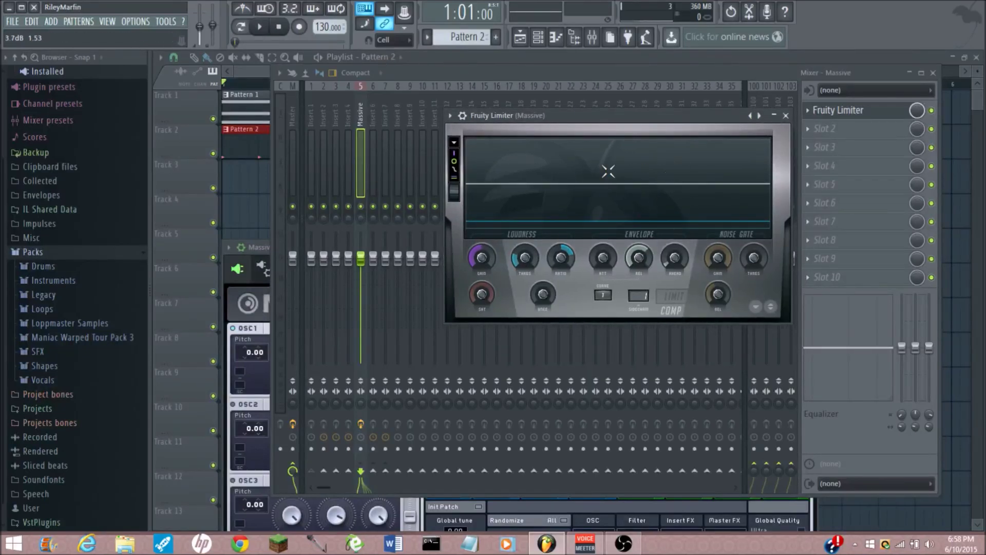
click(259, 27)
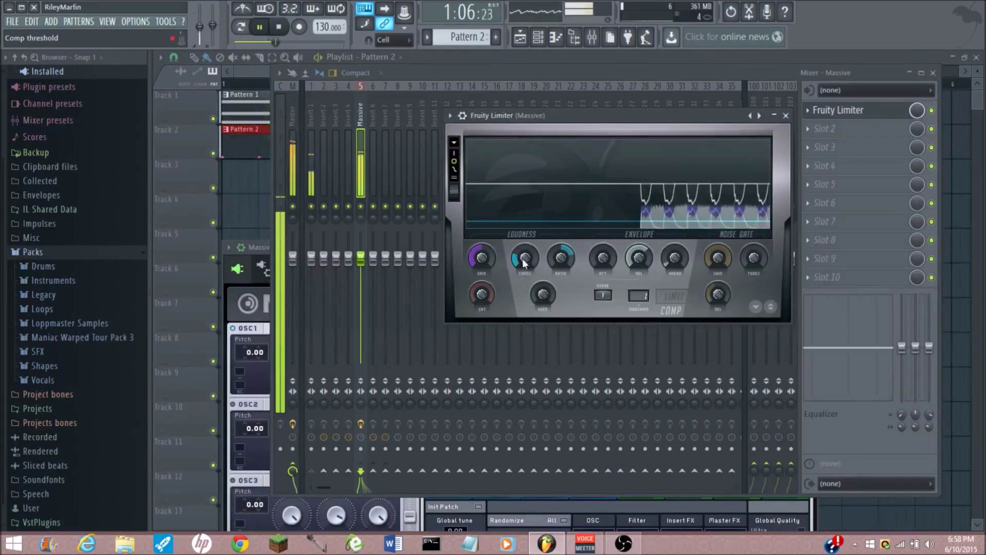
Step: Sweep the threshold down and back to about -15 dB during playback, then stop
drag(524, 263, 561, 246)
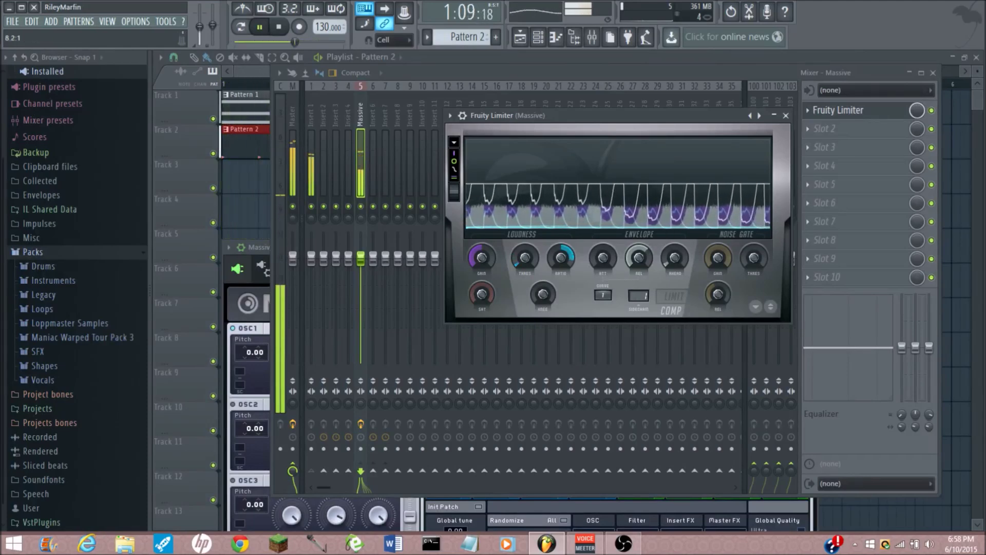
mouse_move(525, 262)
mouse_down()
mouse_move(524, 246)
mouse_move(527, 262)
mouse_up()
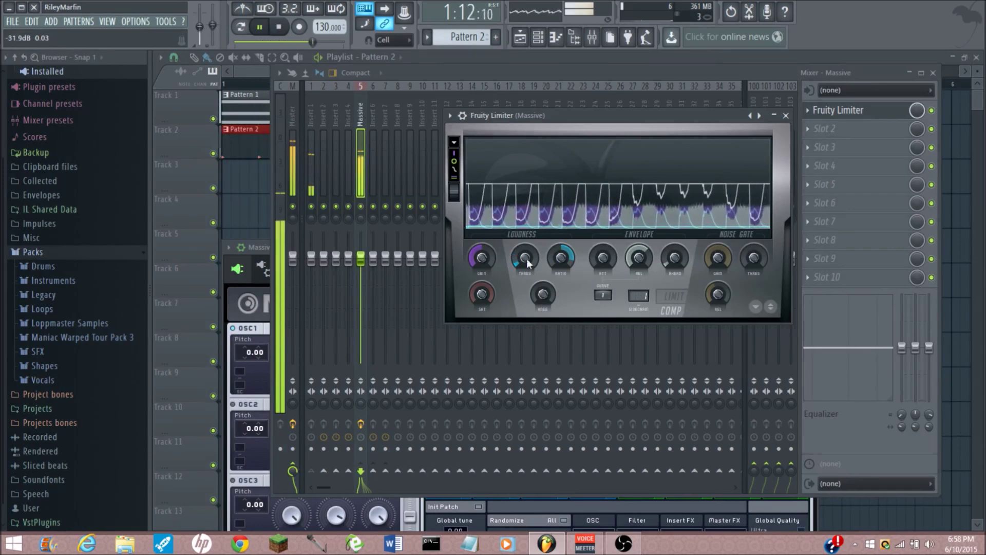
click(279, 26)
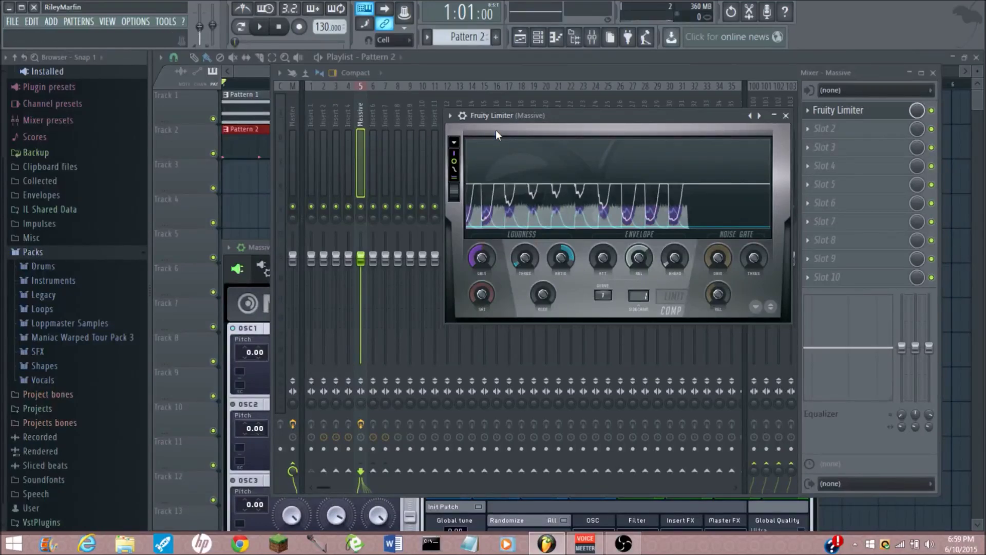
Step: Load a Fruity Limiter into slot 1 of mixer Insert 6
drag(508, 117, 498, 398)
click(370, 116)
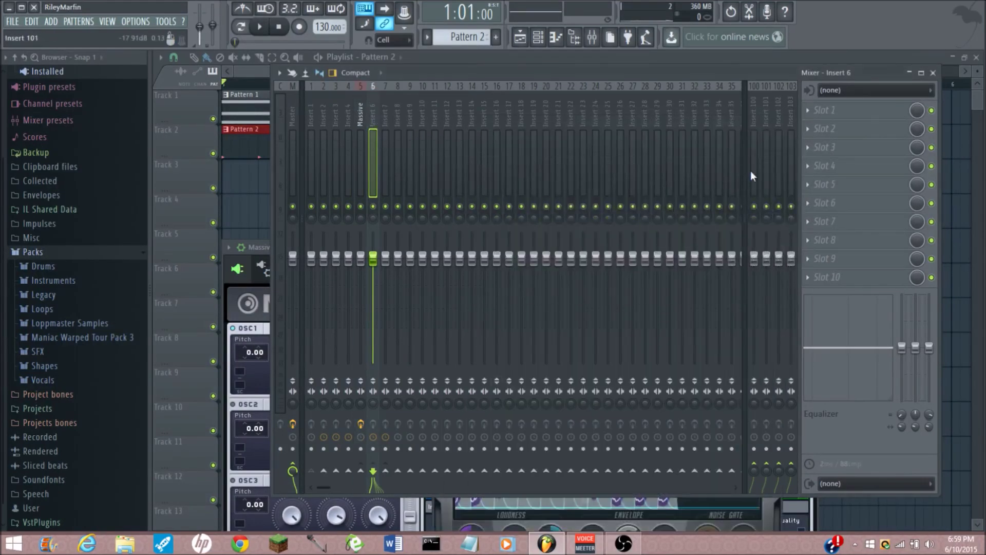
click(811, 110)
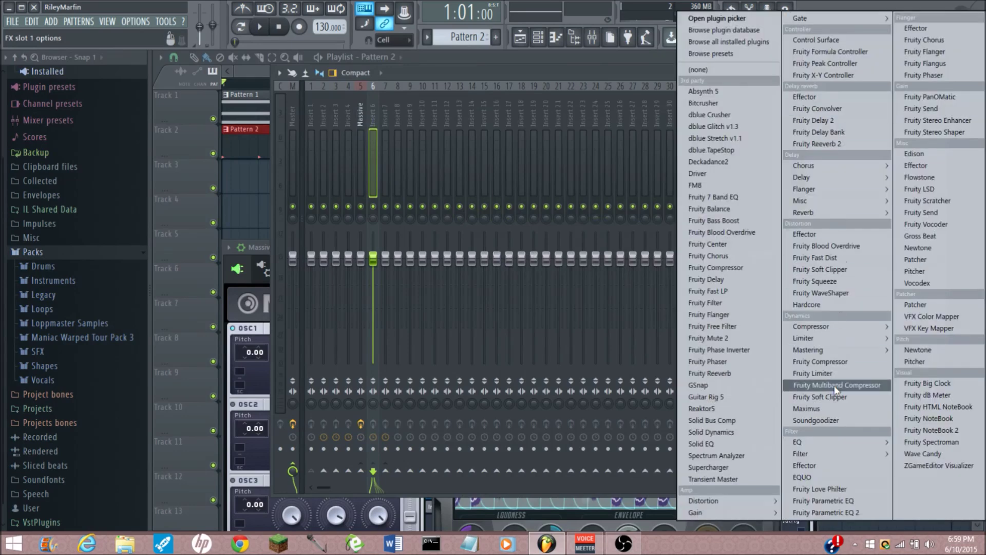
click(832, 372)
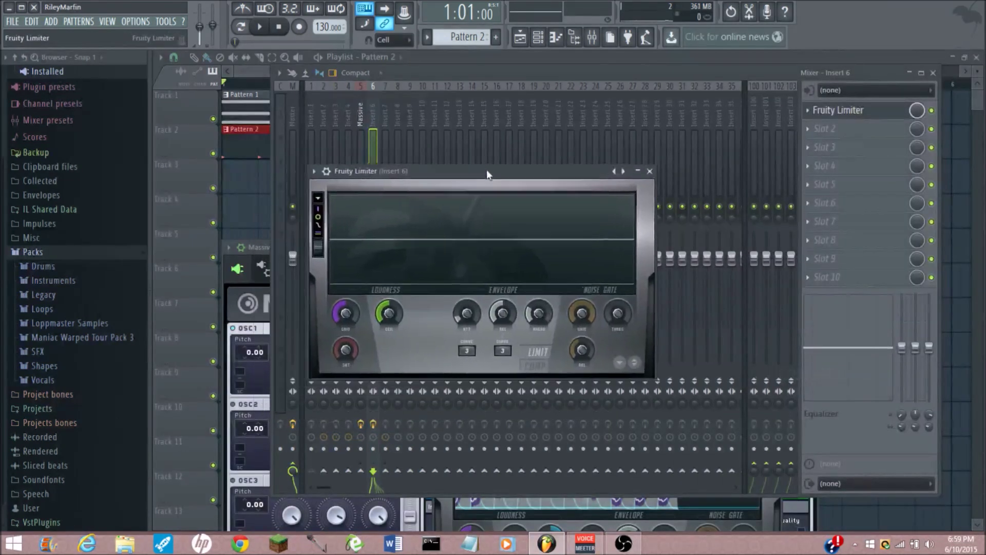
drag(436, 209, 529, 143)
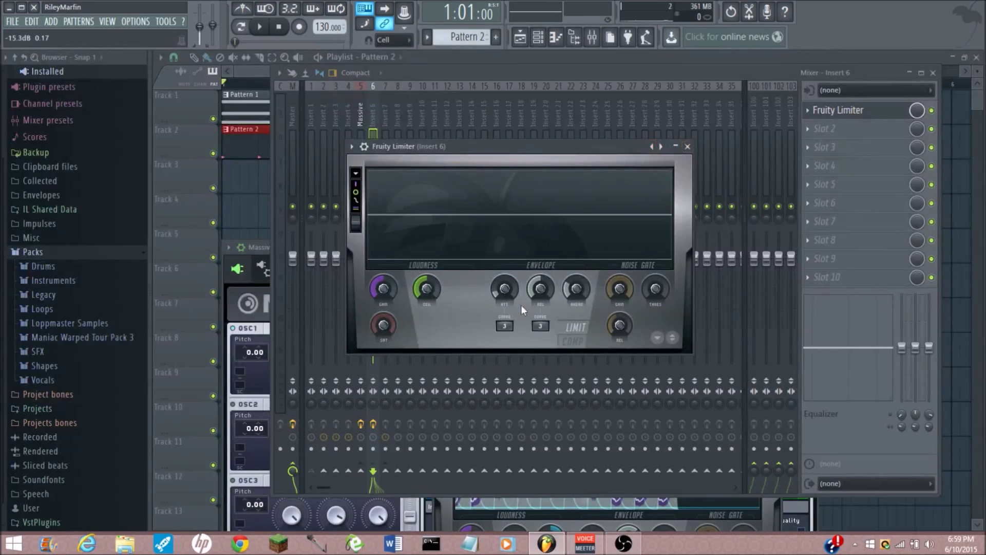
Step: Switch the Insert 6 limiter to compressor mode and load the 'bass preset sd' preset
click(575, 340)
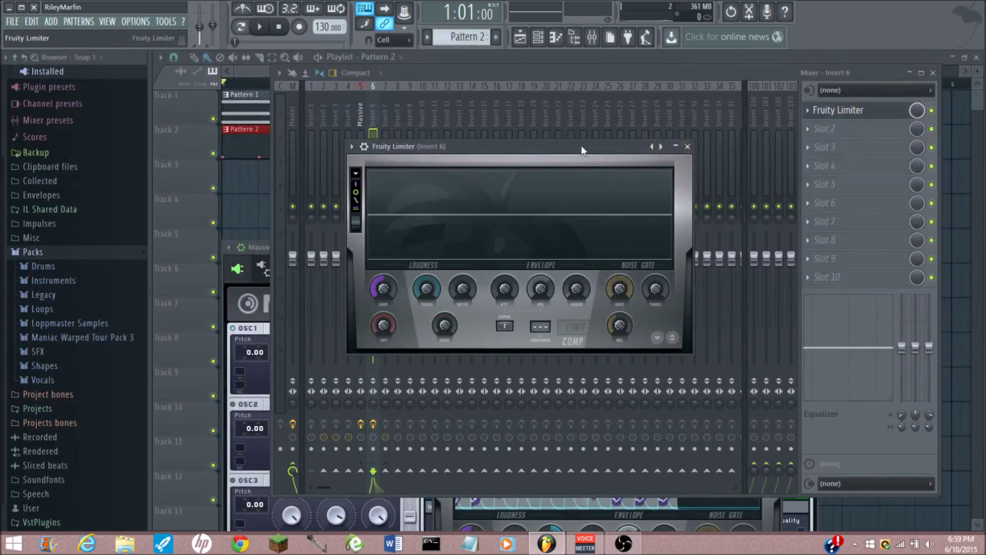
right_click(660, 146)
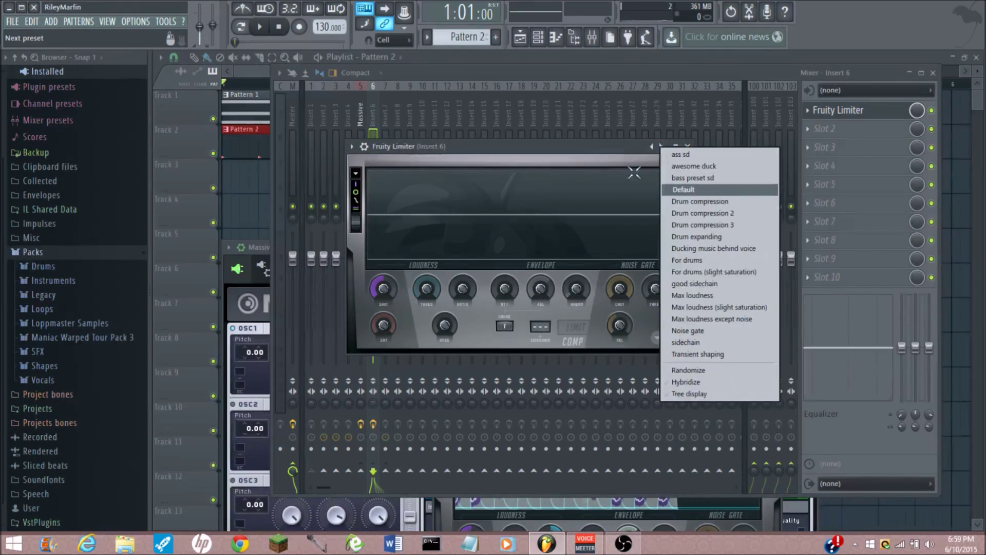
click(693, 178)
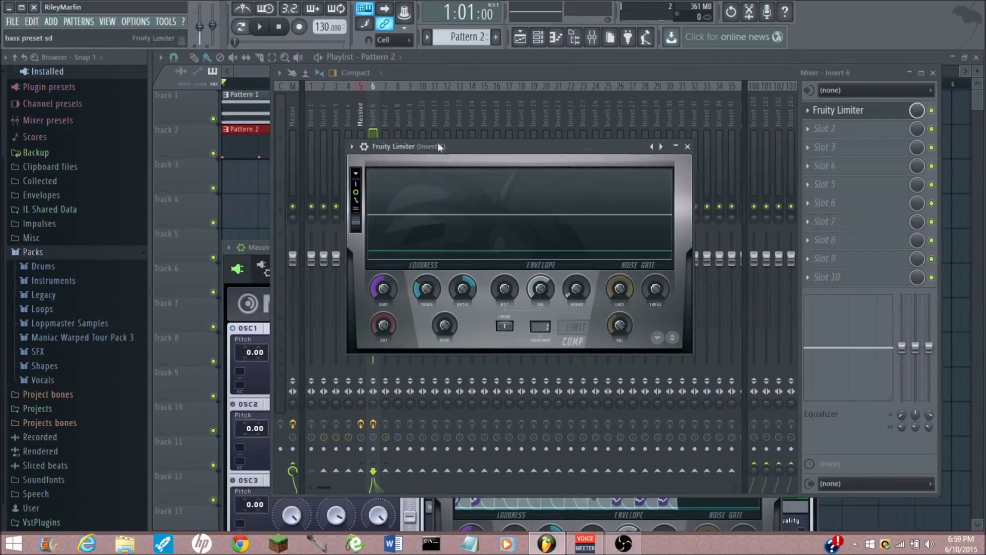
drag(437, 145, 457, 233)
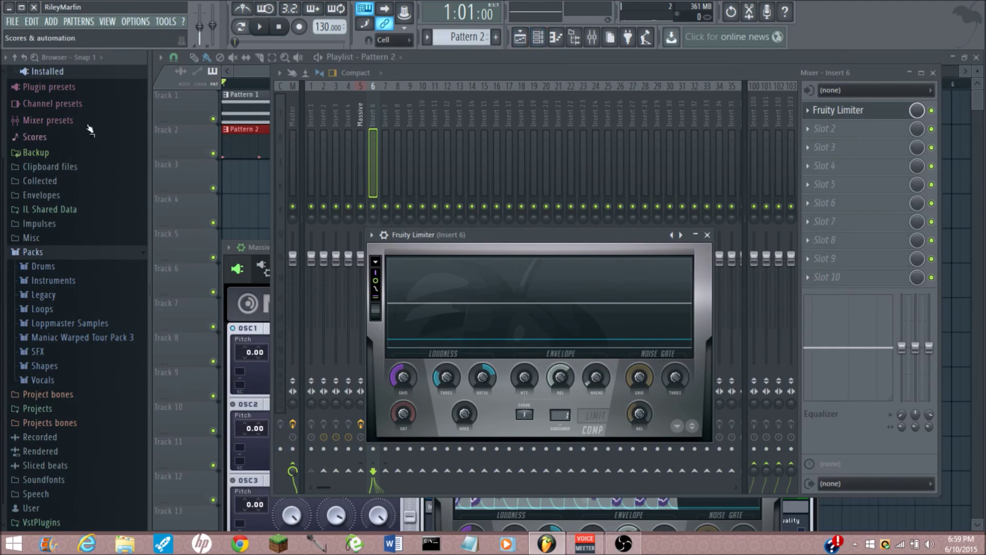
Step: Start a new project without saving the current one
click(13, 21)
click(59, 38)
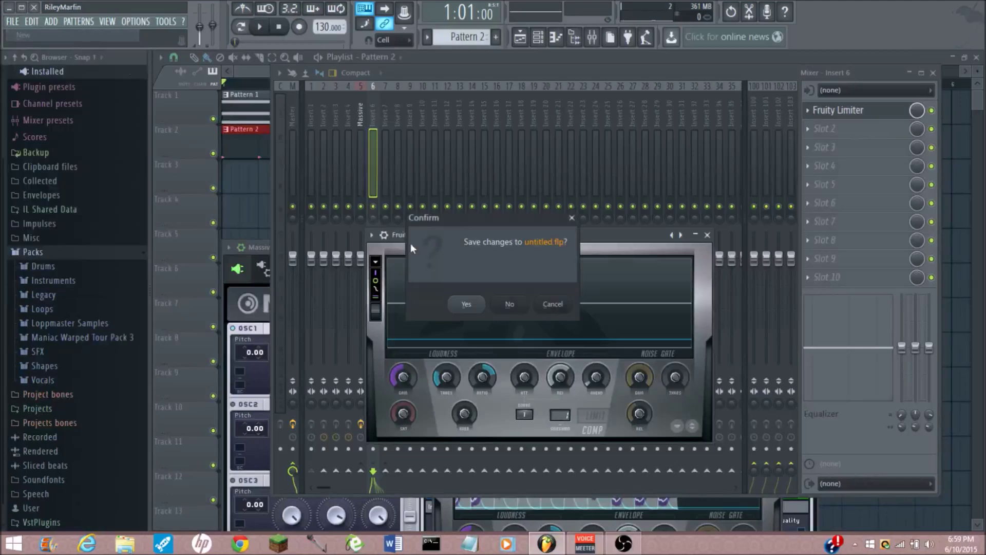
click(511, 305)
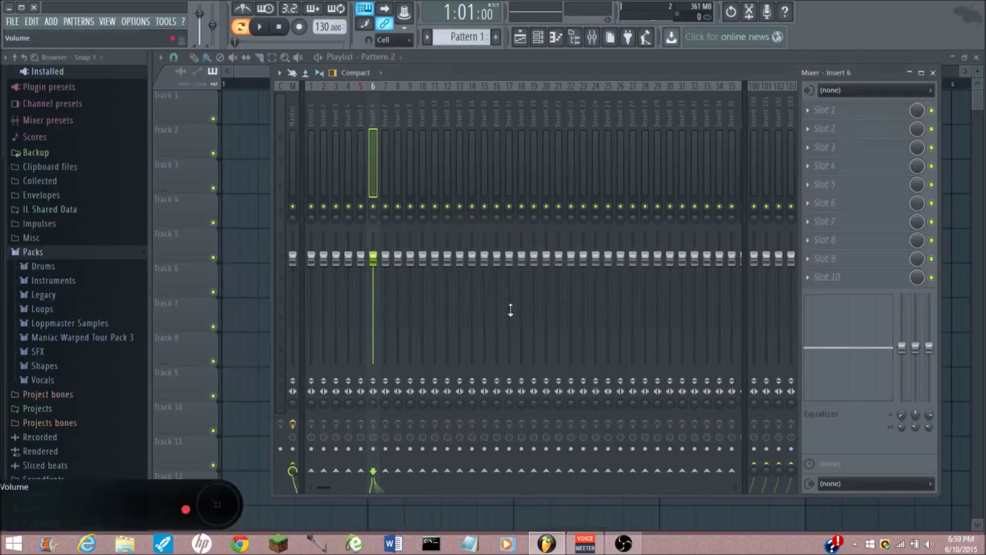
Step: Clone the Kick channel and rename the copy 'kick sd'
click(538, 36)
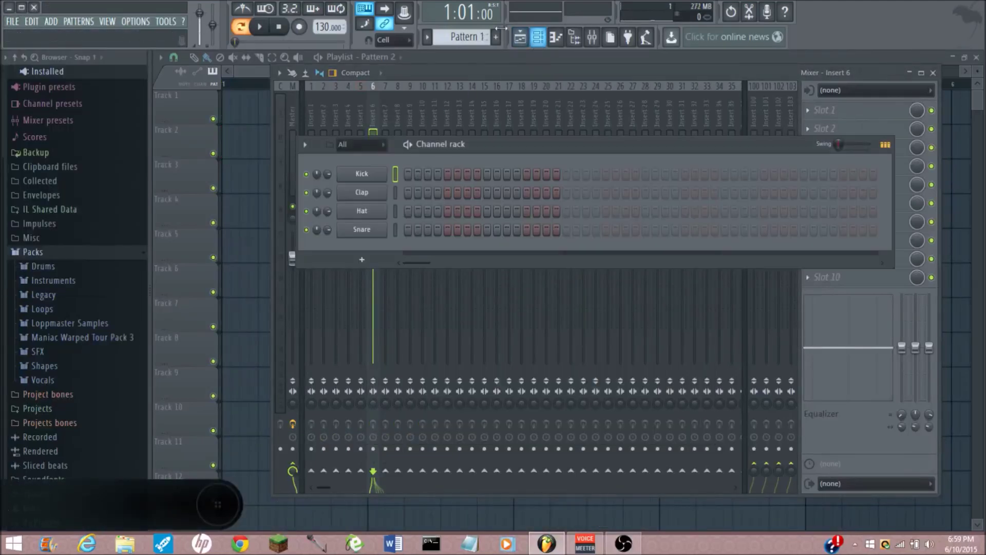
right_click(368, 176)
click(426, 253)
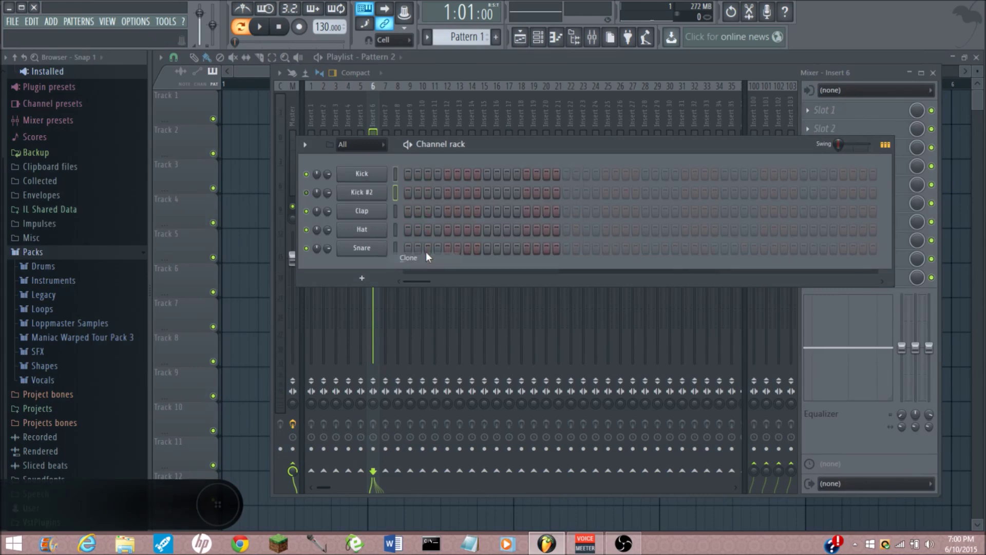
right_click(379, 198)
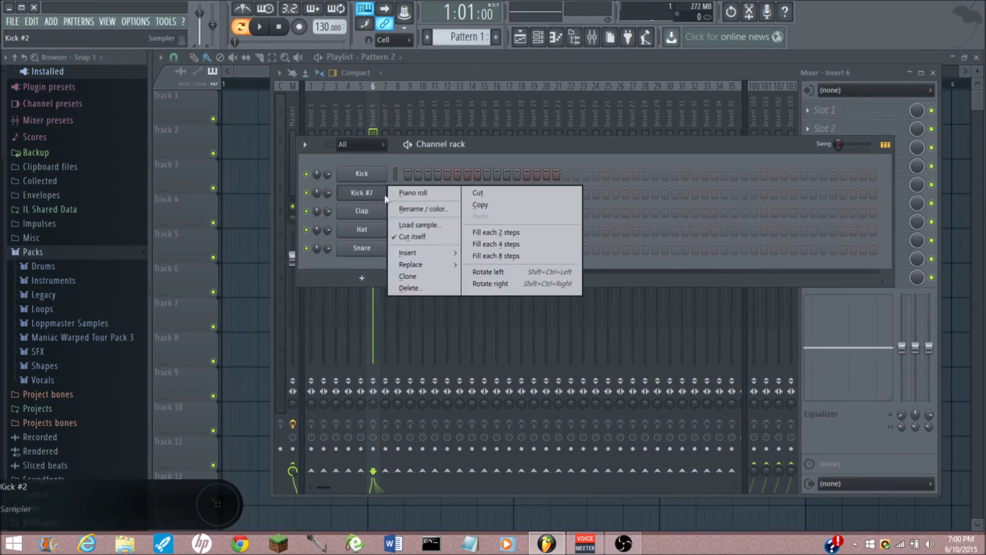
click(423, 208)
text(K)
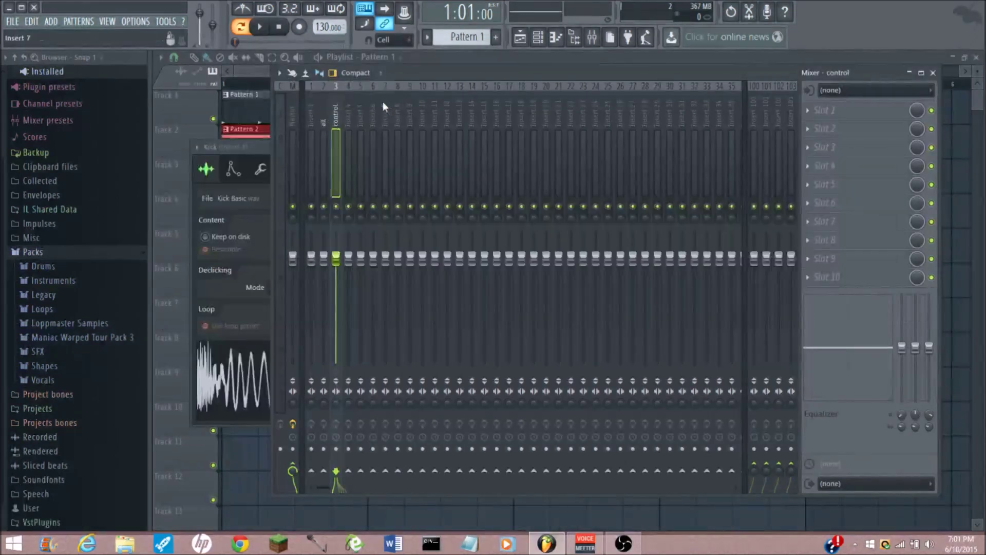
Step: Route kick sd to mixer track 3, named 'control'
click(537, 36)
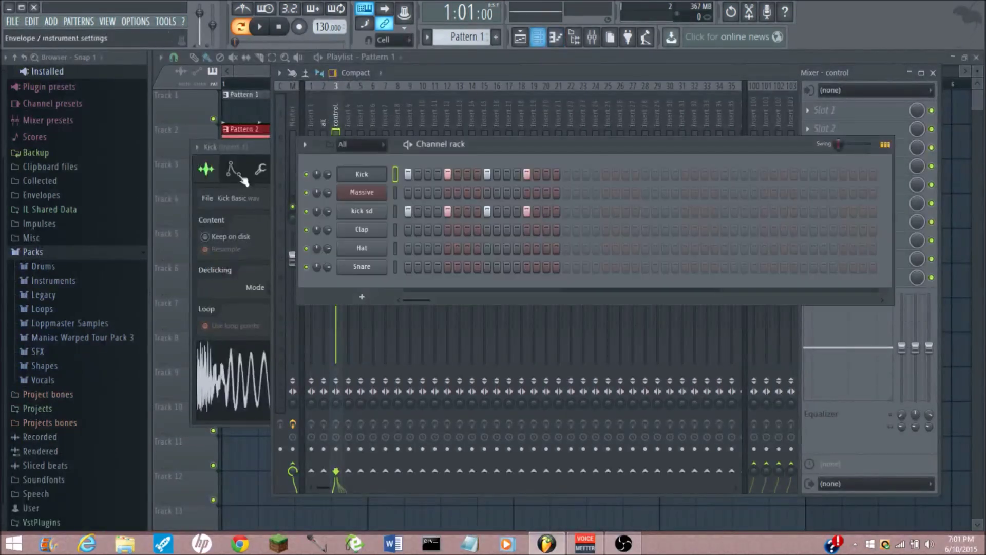
click(362, 213)
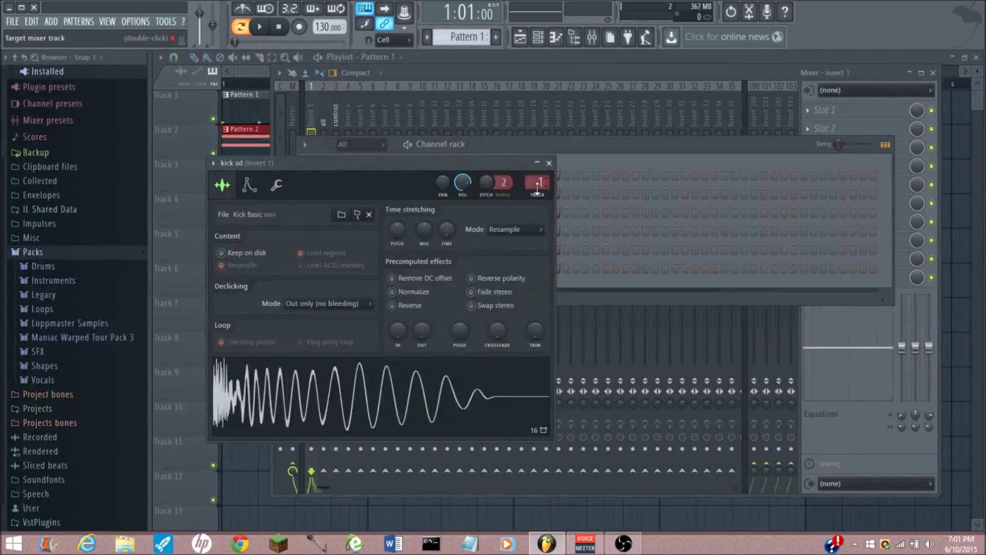
scroll(537, 187, up, 2)
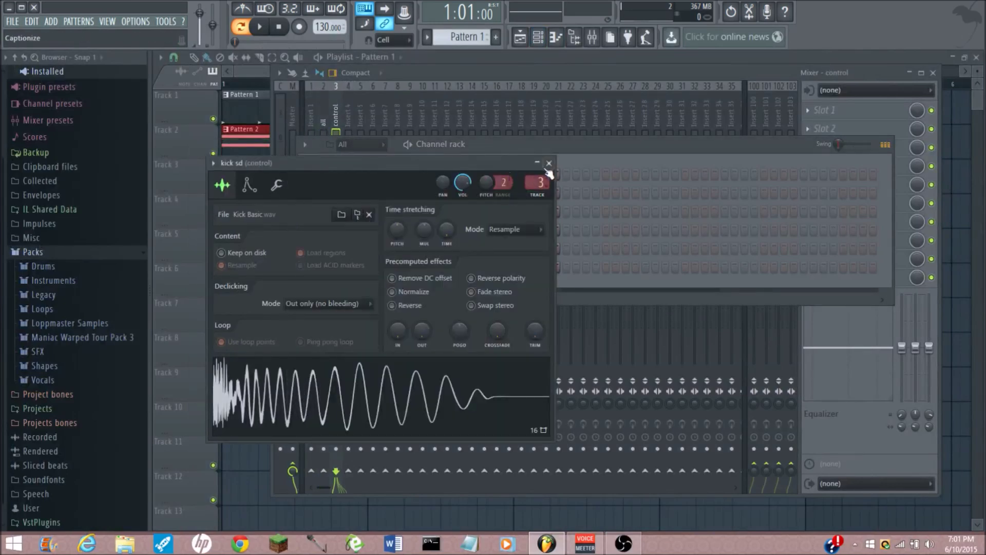
click(395, 76)
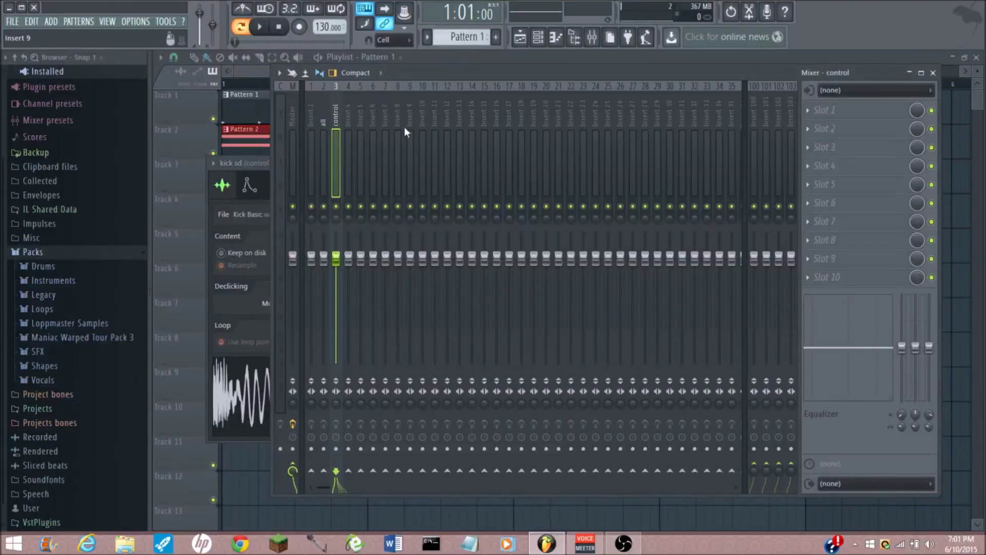
Step: Load Fruity Peak Controller into FX slot 1 of the control track
click(810, 109)
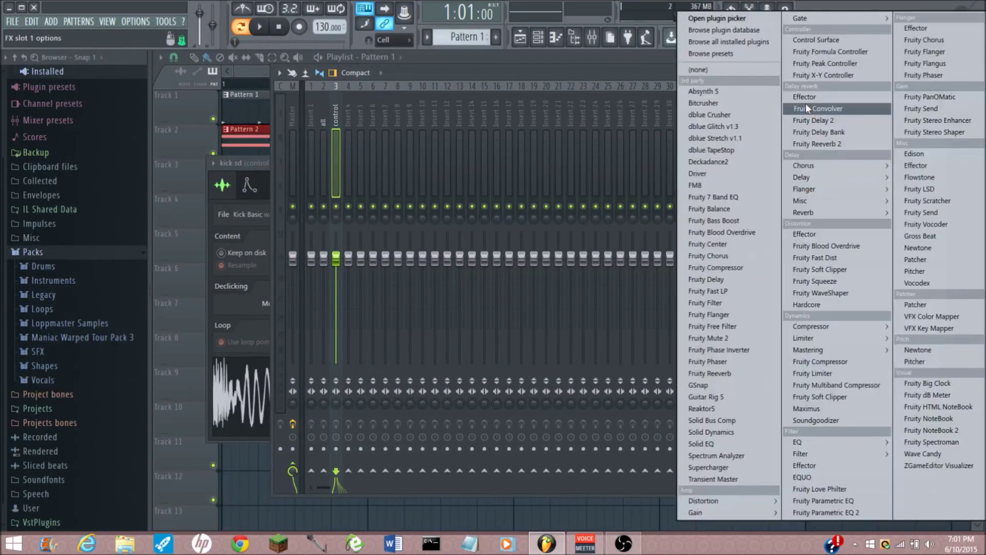
click(813, 64)
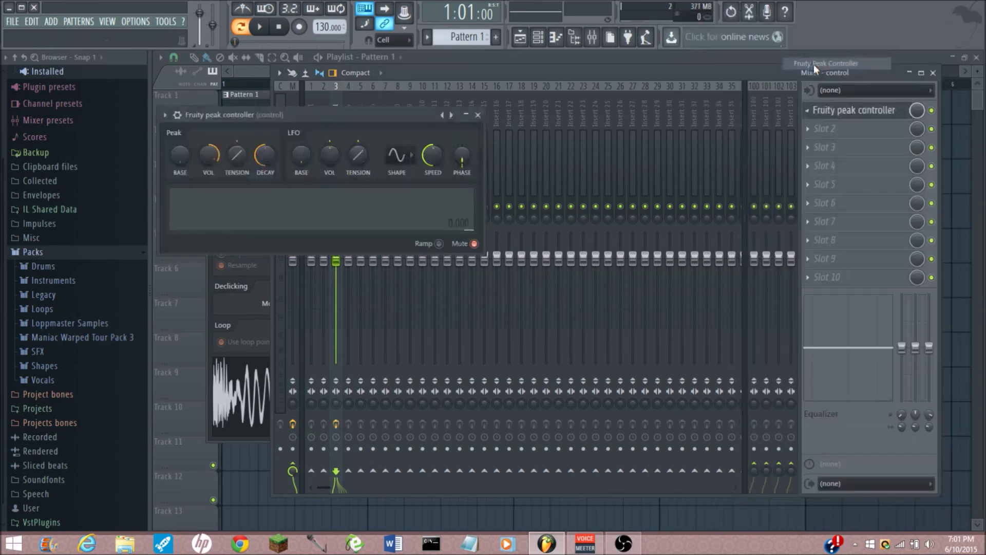
drag(354, 119, 517, 117)
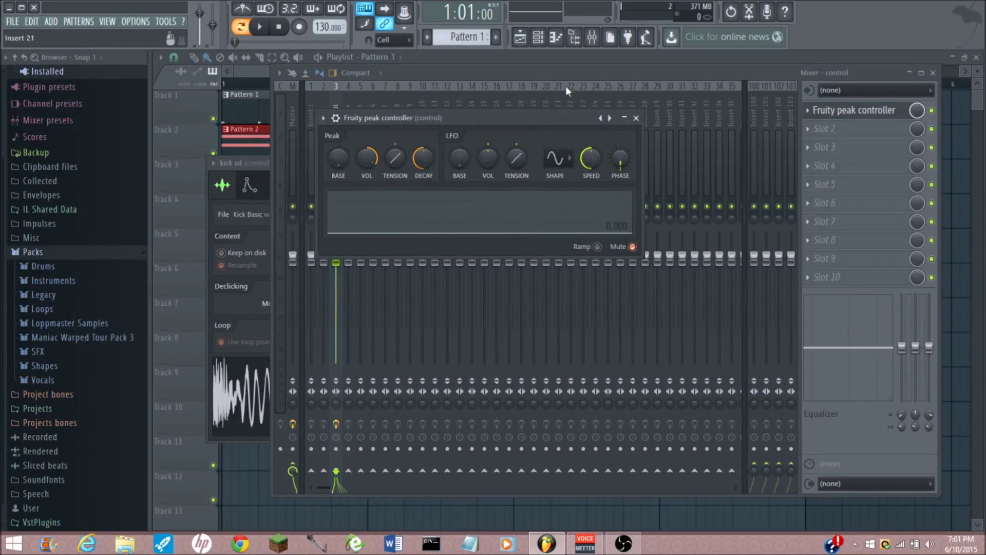
Step: Bring up the Massive synth's window and its plugin options from the channel rack
click(538, 36)
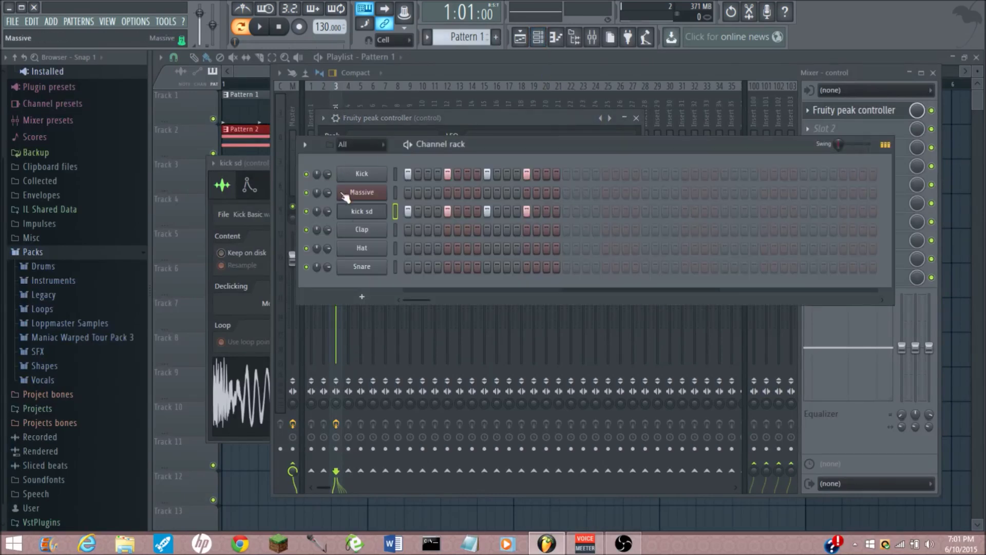
click(358, 172)
drag(397, 147, 389, 234)
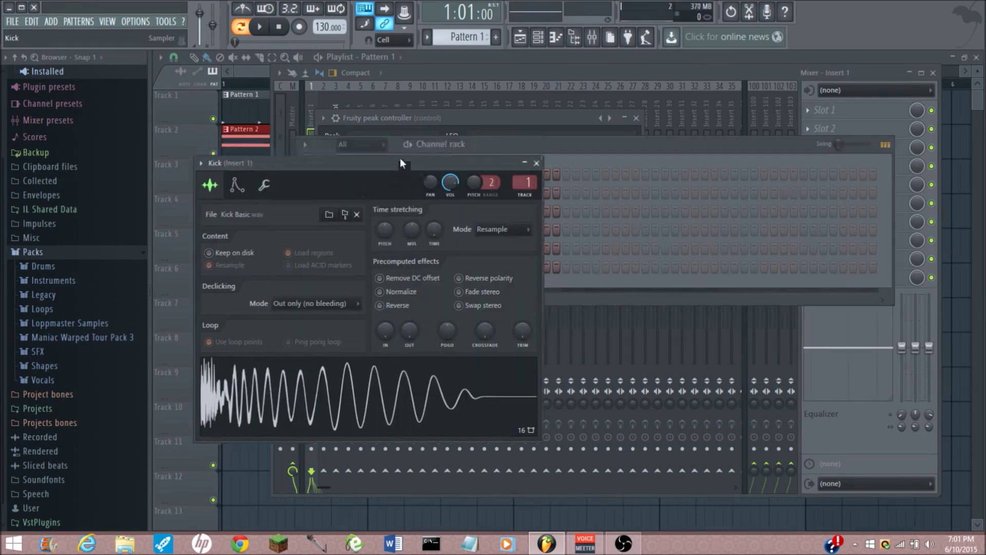
click(373, 194)
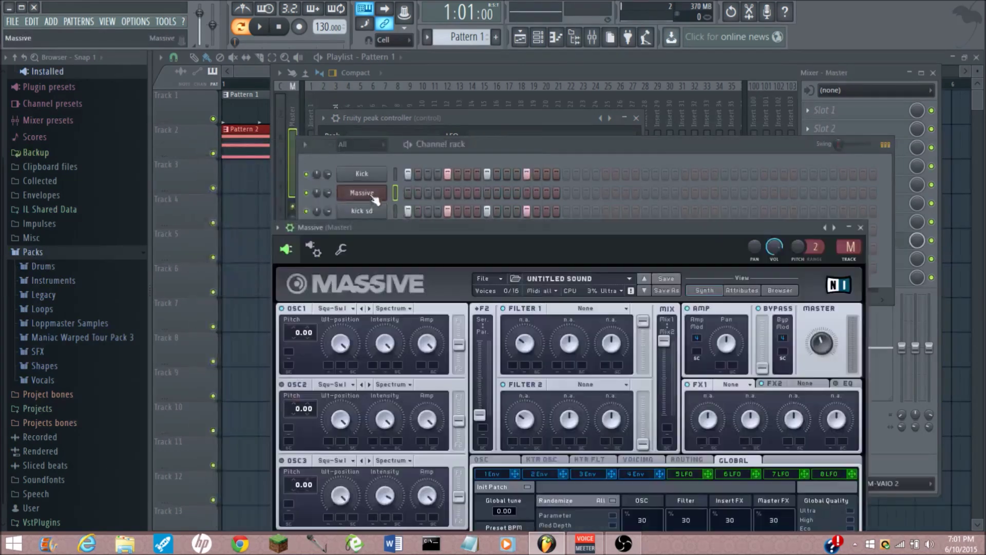
click(290, 227)
Step: Route Massive to a free mixer insert, then pull up the 'all' bus's FX slot 1 plugin list
click(454, 270)
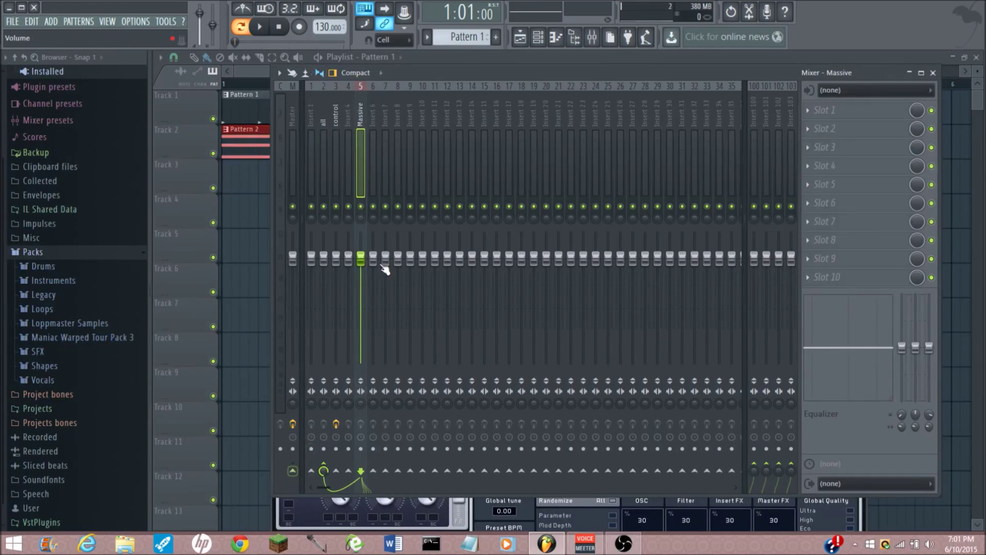
key(Right)
key(Right)
key(Right)
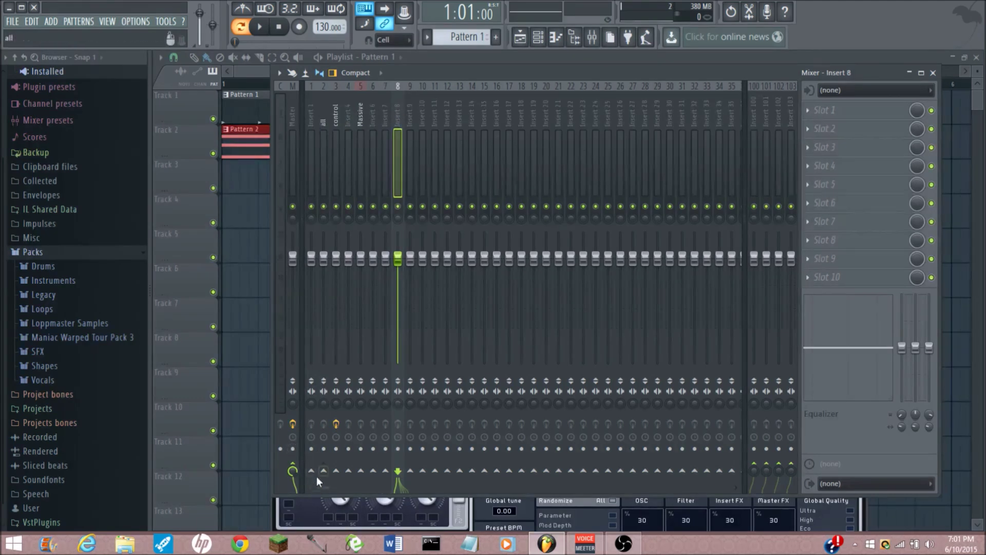
click(360, 119)
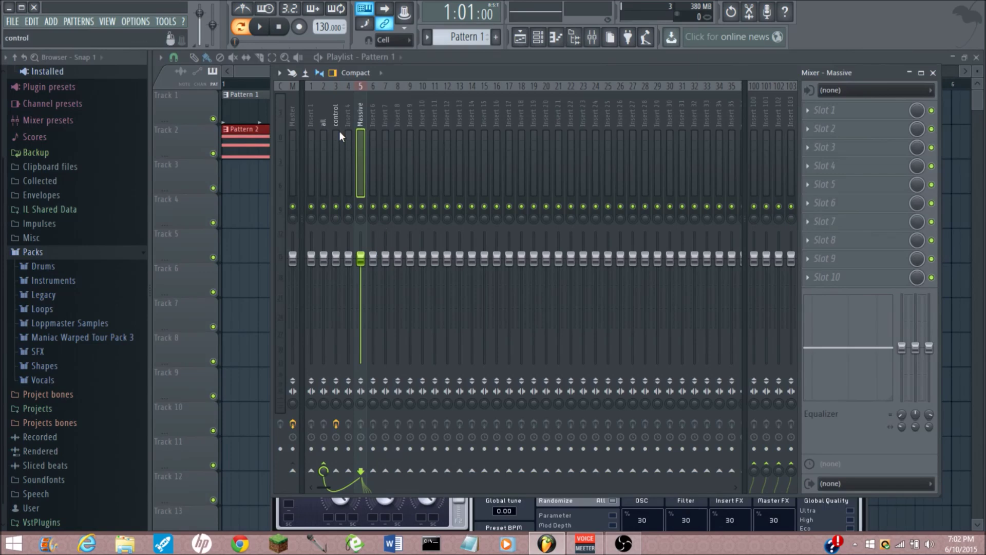
click(323, 122)
click(814, 110)
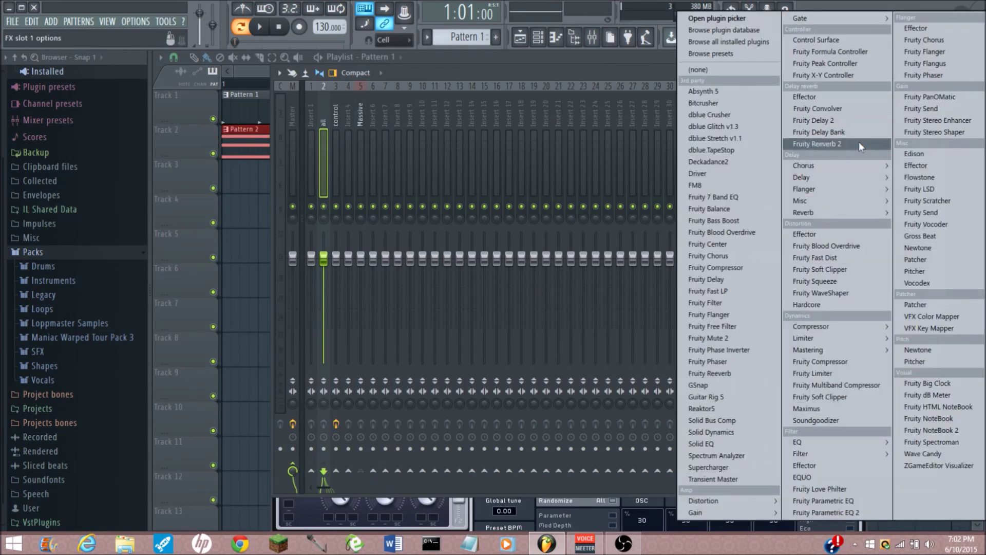
Step: Load Fruity Parametric EQ 2 on 'all', nudging band 1 lower and band 2 to about 116 Hz
click(875, 510)
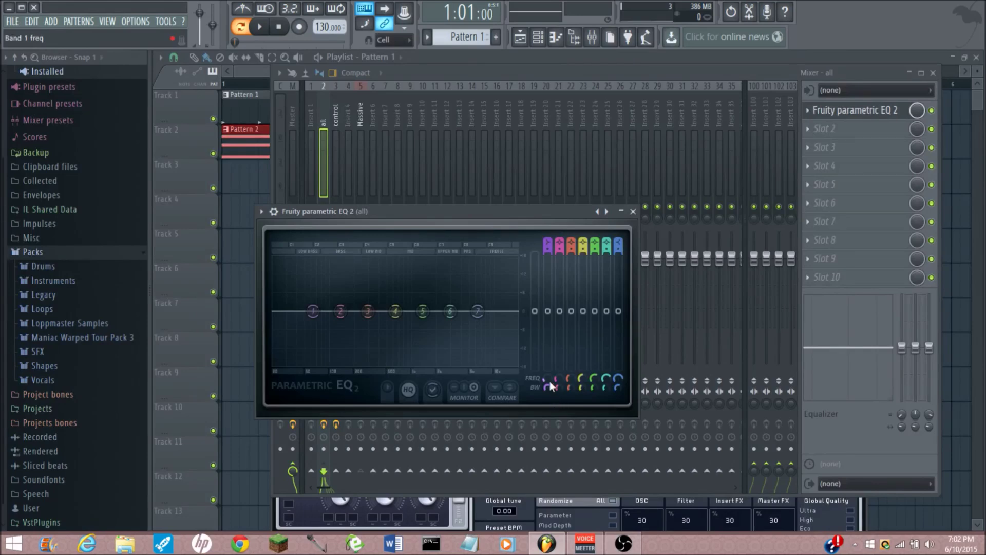
mouse_move(547, 381)
mouse_down()
mouse_move(548, 393)
mouse_move(570, 387)
mouse_up()
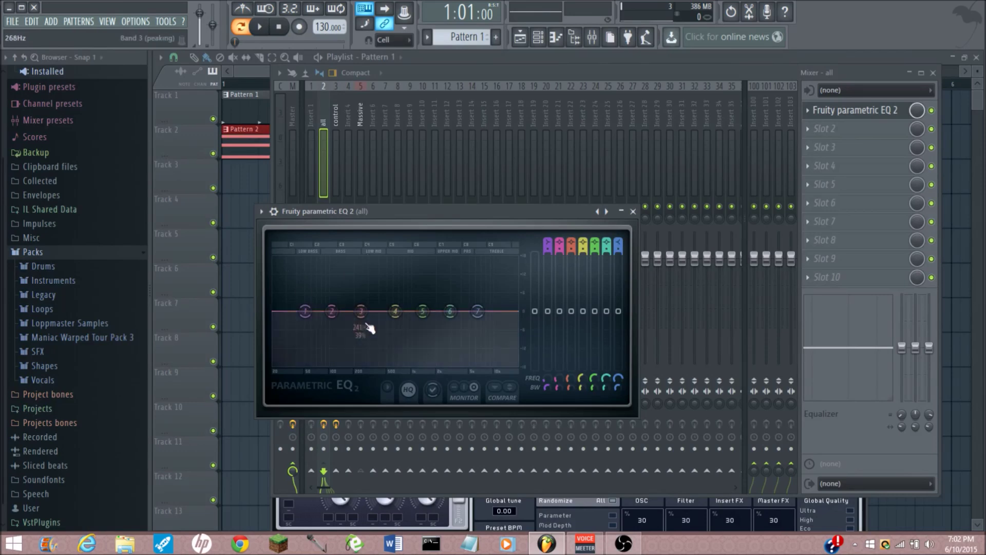
drag(331, 312, 335, 312)
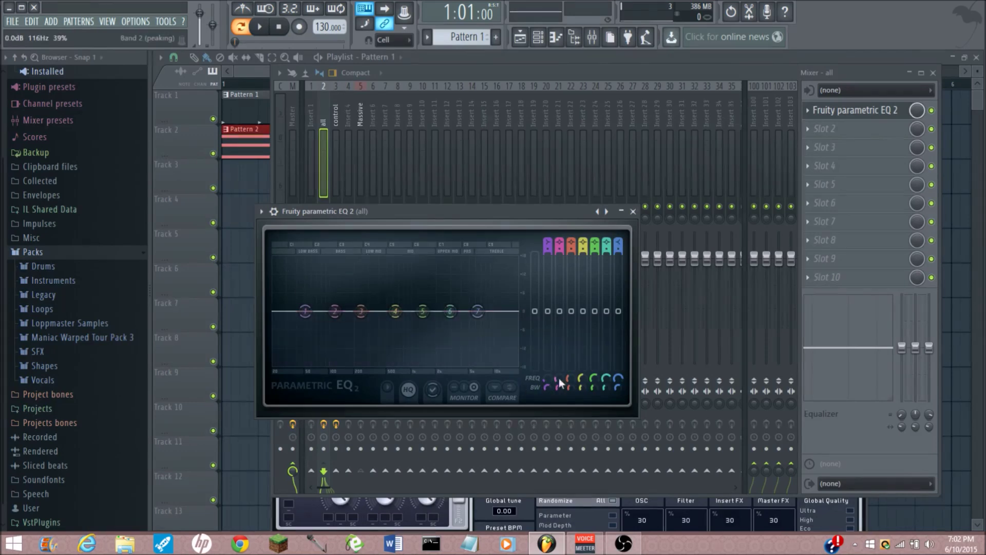
Step: Link band 2's level to the internal controller Peak ctrl - Peak+LFO
right_click(553, 316)
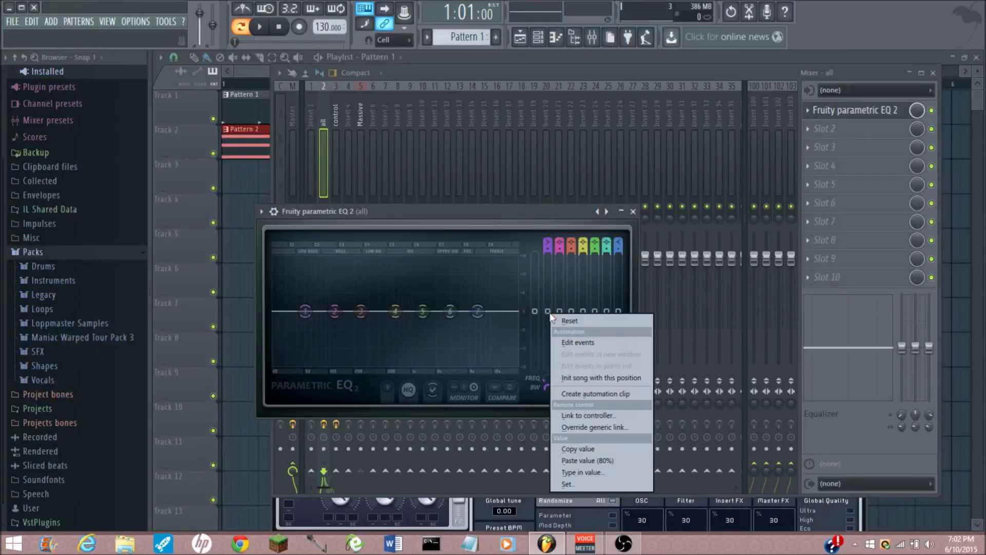
click(581, 410)
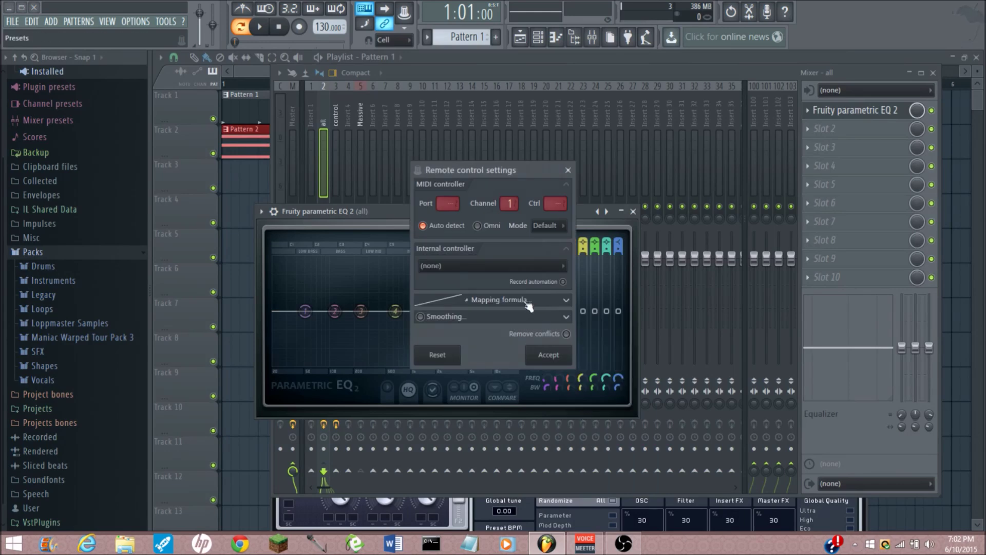
click(457, 268)
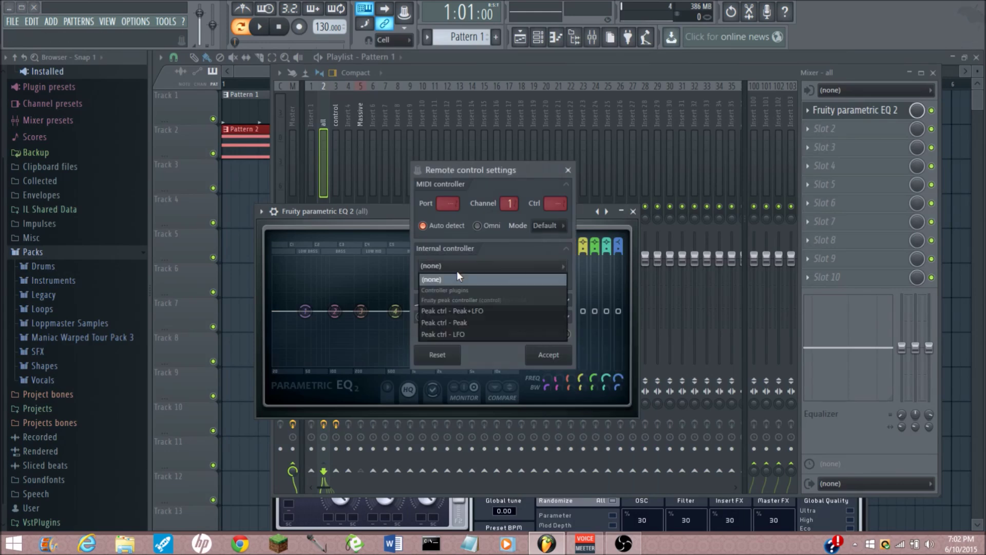
click(452, 310)
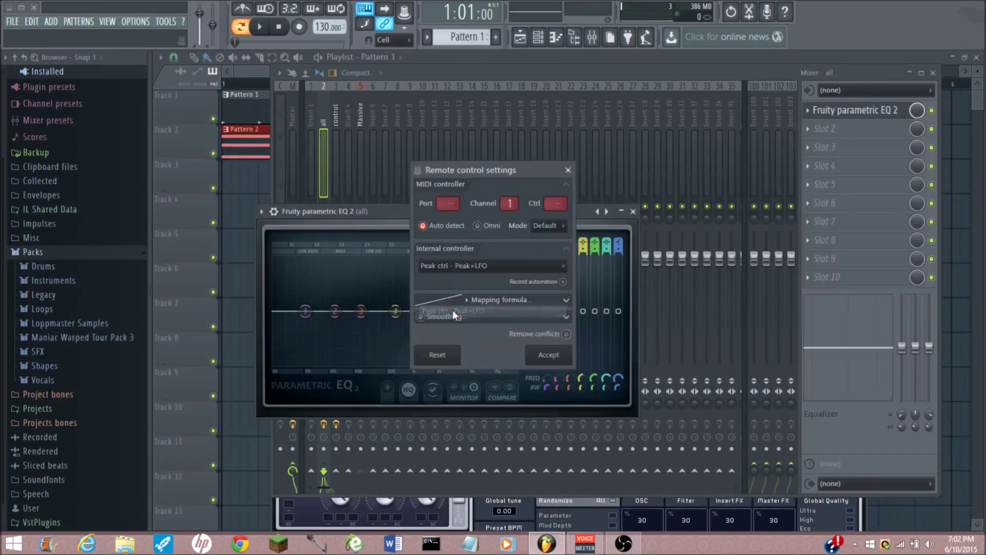
click(538, 359)
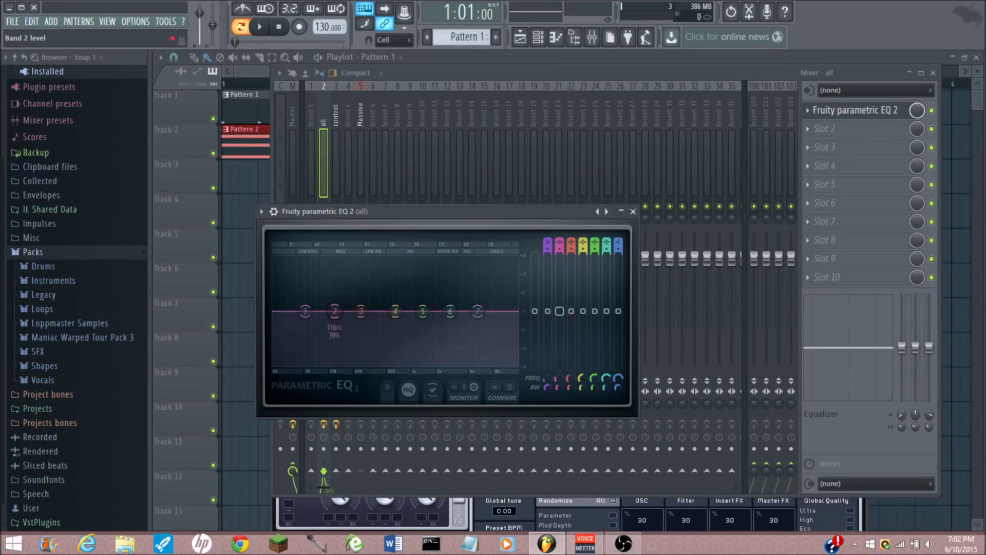
right_click(560, 311)
click(609, 408)
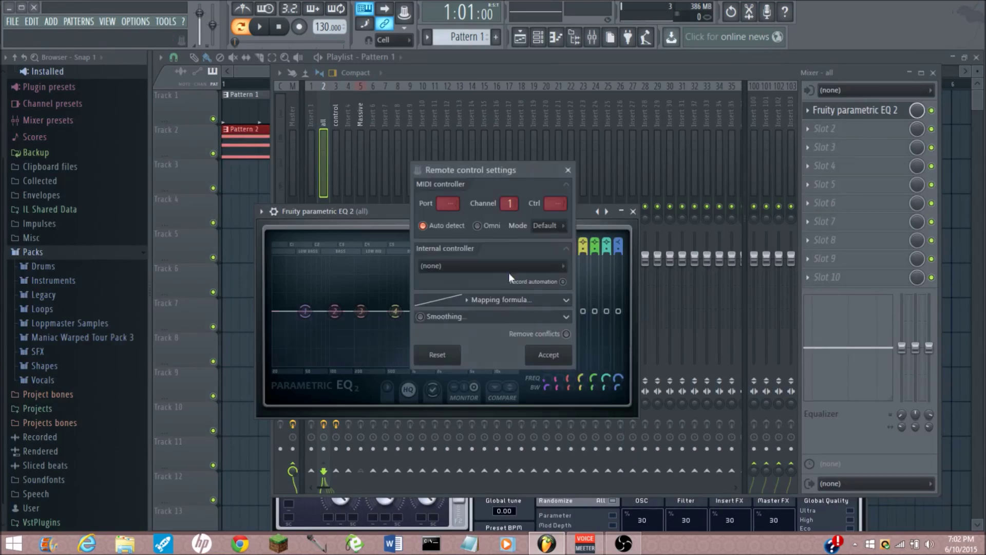
click(507, 269)
click(493, 310)
click(566, 347)
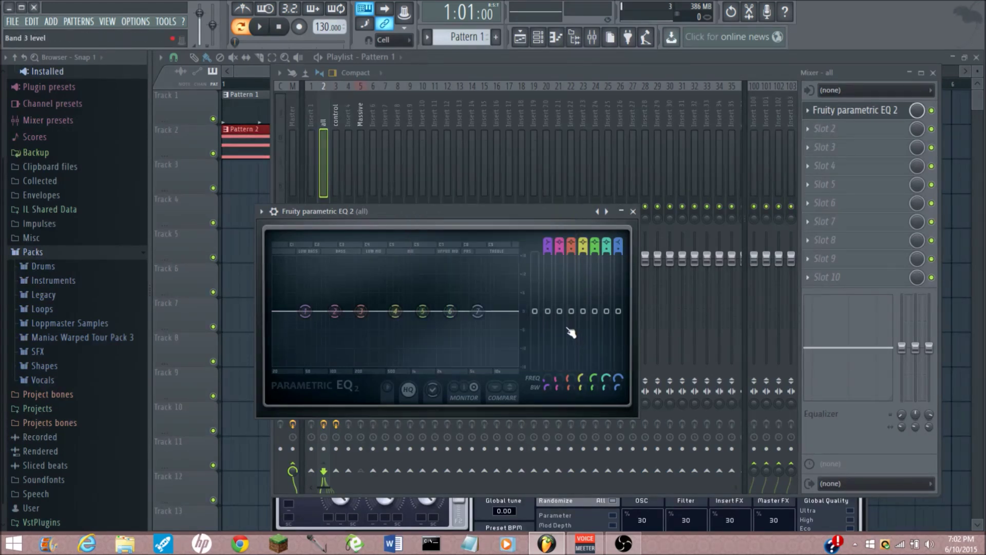
Step: Link two more band levels, including band 1, to Peak ctrl - Peak+LFO
right_click(572, 316)
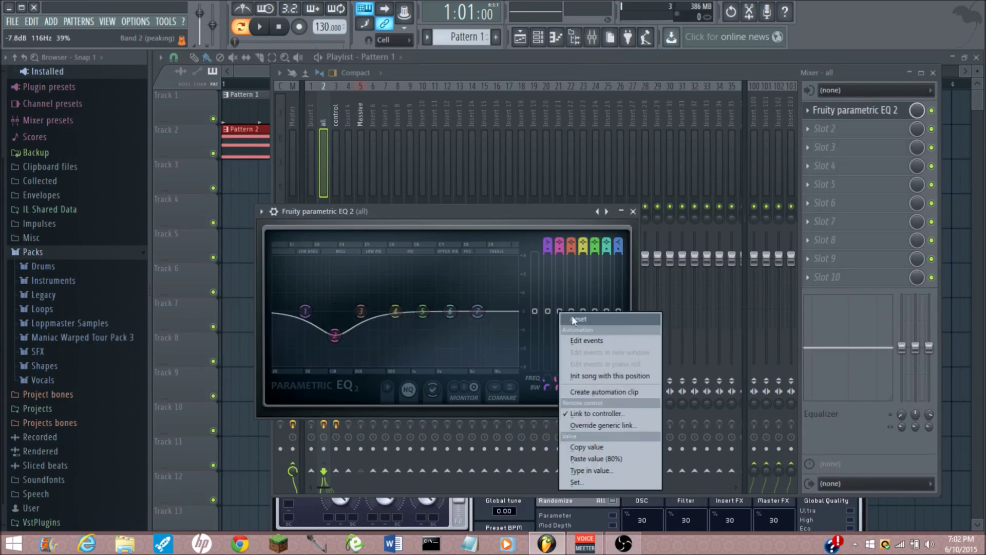
click(613, 411)
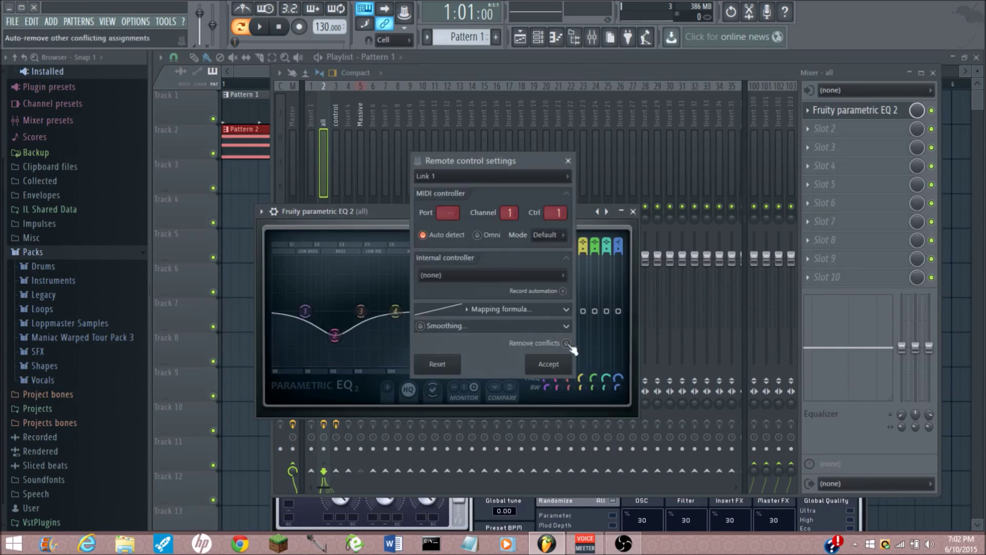
click(484, 280)
click(475, 315)
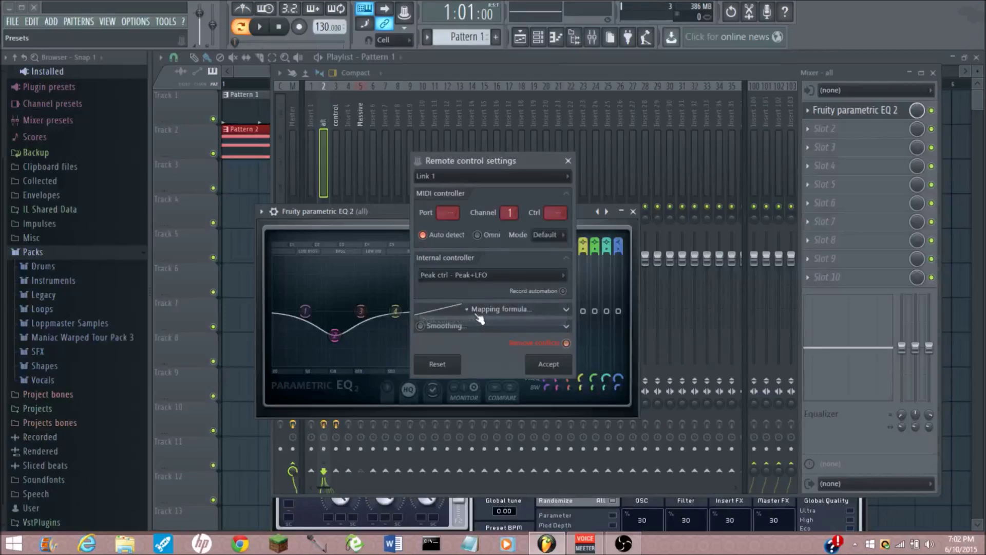
click(553, 365)
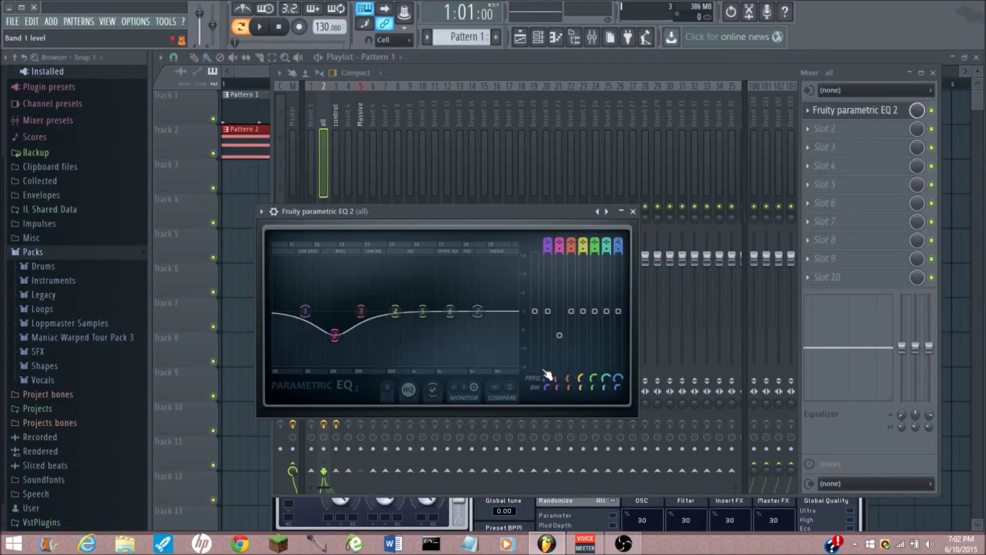
right_click(562, 340)
click(601, 428)
click(494, 276)
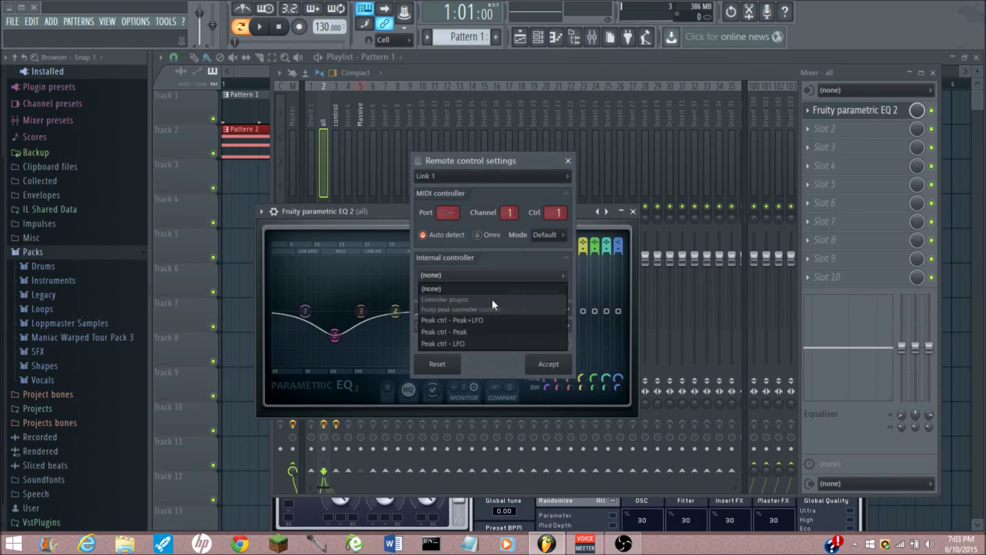
click(496, 320)
click(551, 371)
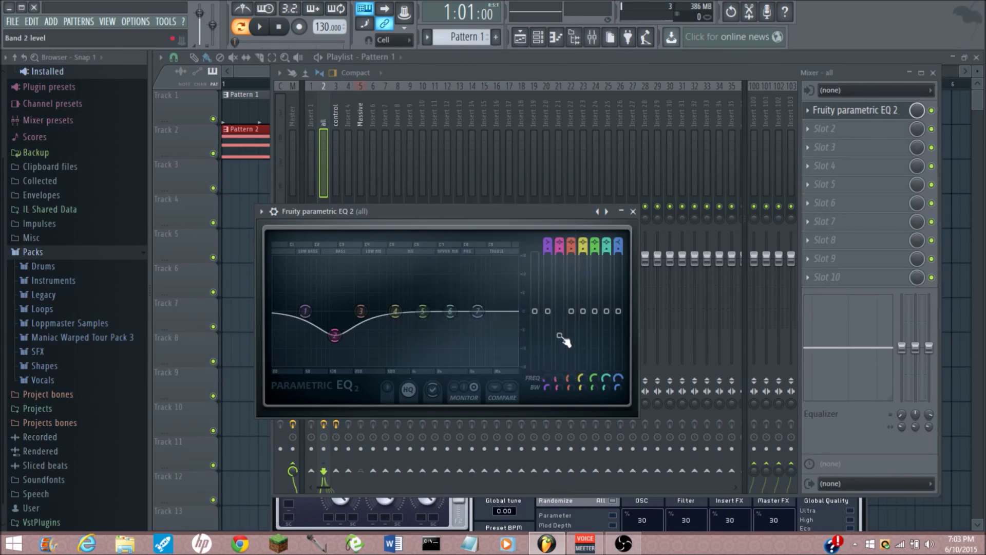
Step: Link one more EQ band level to Peak ctrl - Peak+LFO
right_click(571, 312)
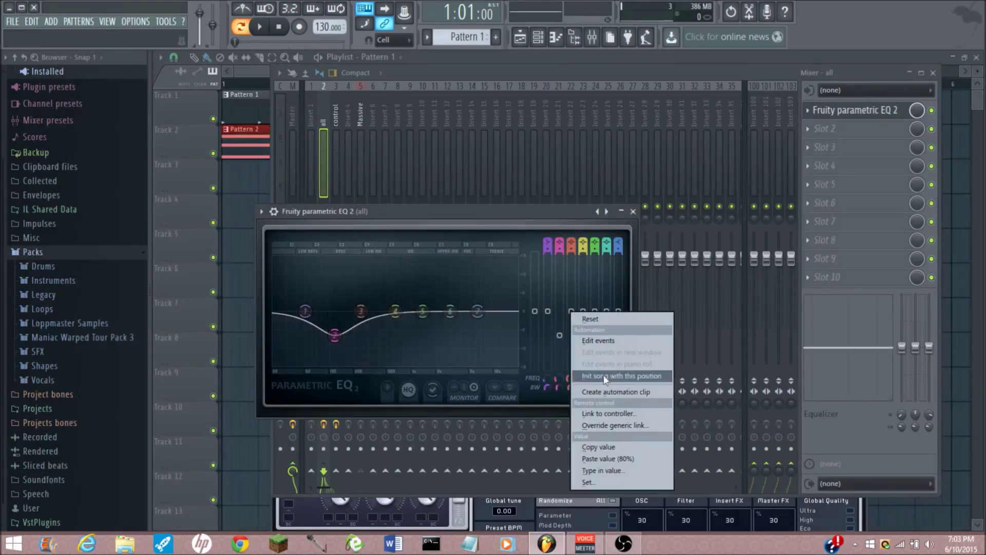
click(609, 412)
click(479, 265)
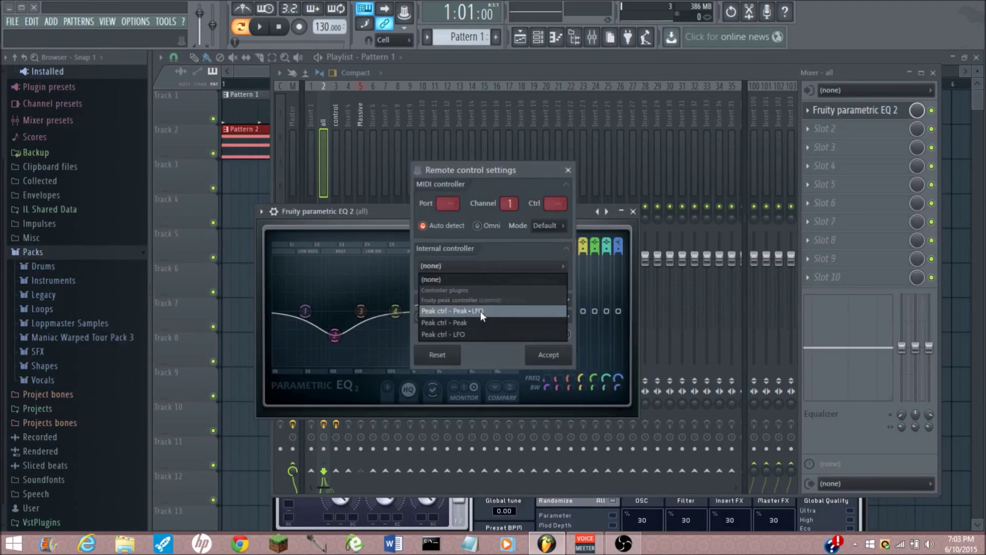
click(479, 310)
click(543, 338)
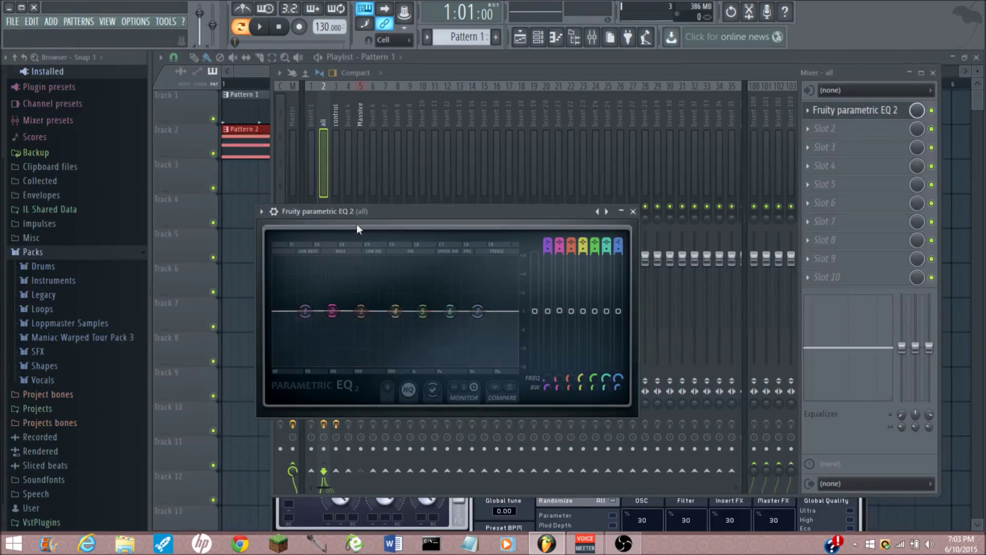
Step: Show the control track's Fruity Peak Controller and place it beside the EQ window
drag(357, 224, 280, 201)
click(340, 116)
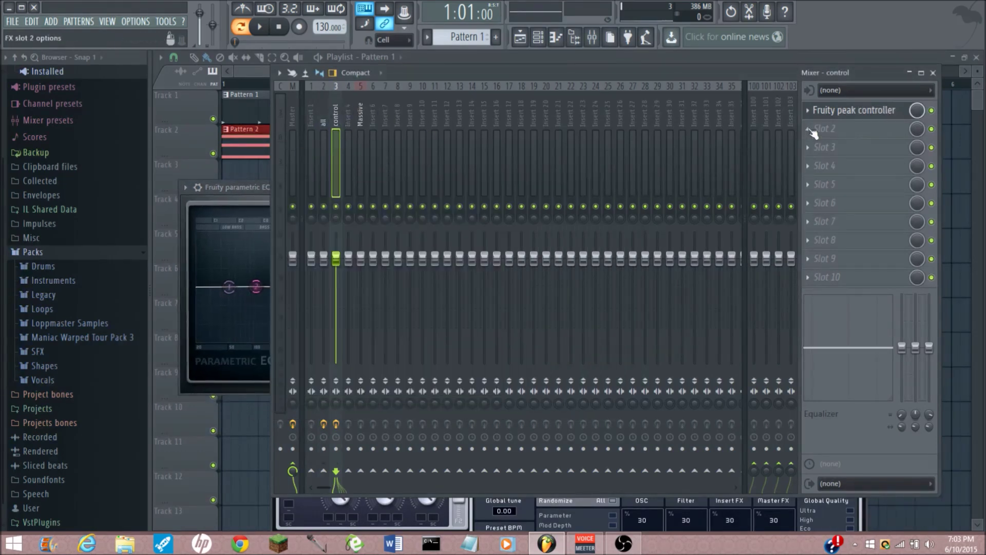
click(848, 112)
drag(425, 118, 617, 140)
click(243, 191)
drag(244, 191, 250, 165)
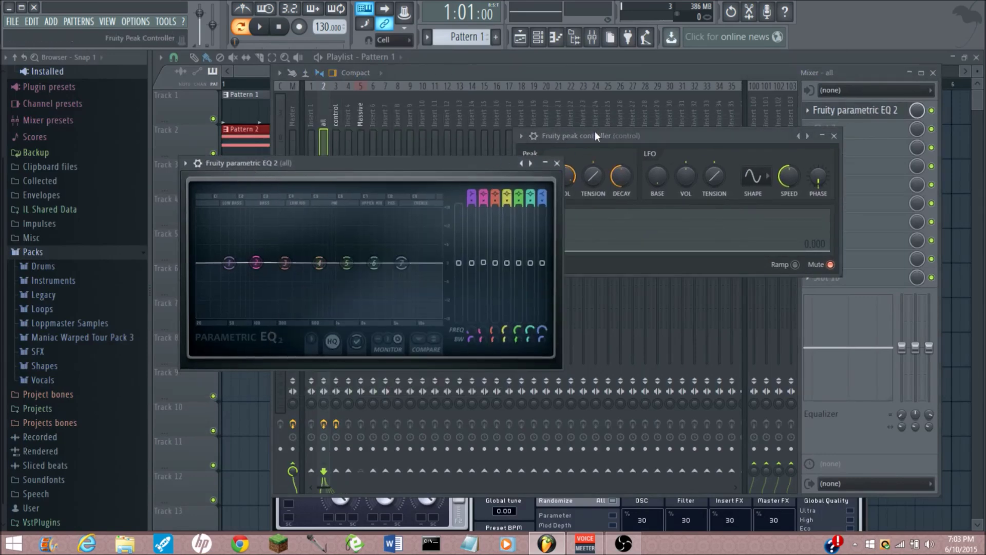
drag(595, 135, 660, 178)
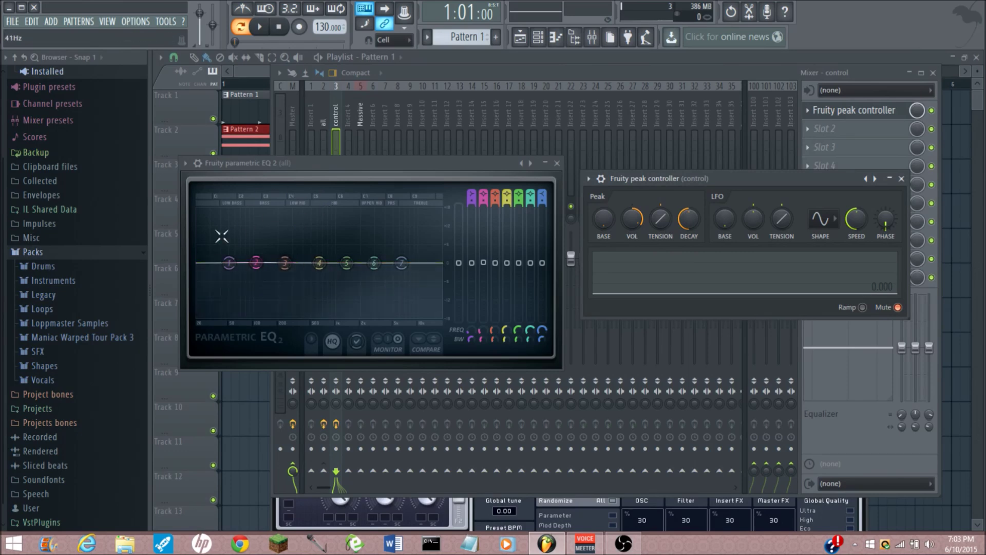
Step: While the song plays, adjust the Peak VOL knob and raise DECAY, then stop
click(259, 29)
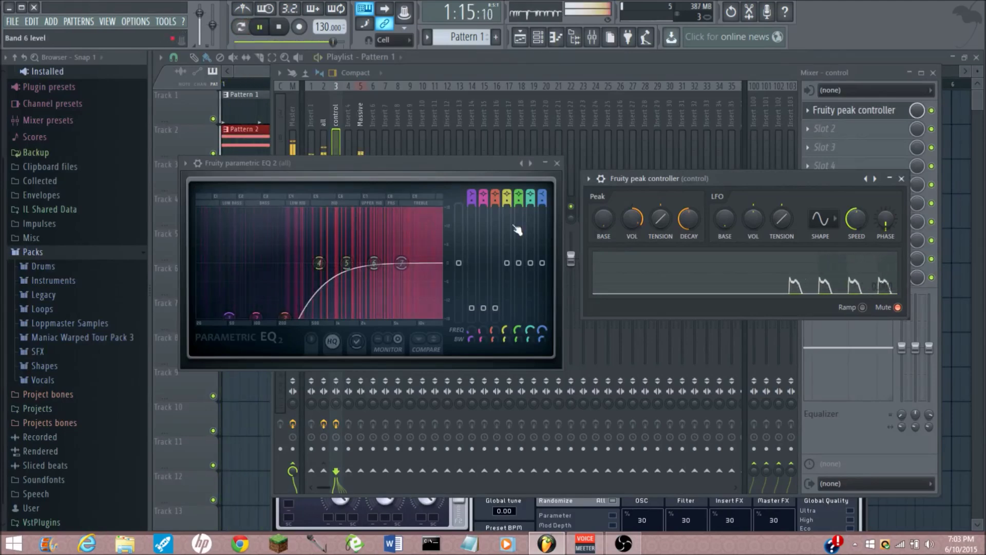
drag(631, 218, 631, 239)
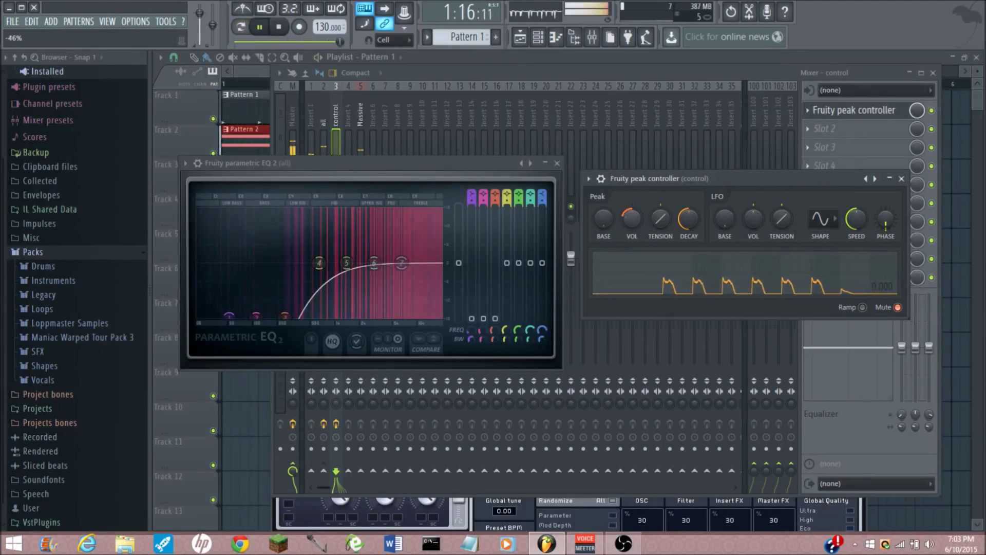
mouse_move(633, 239)
mouse_down()
mouse_move(638, 214)
mouse_move(603, 201)
mouse_up()
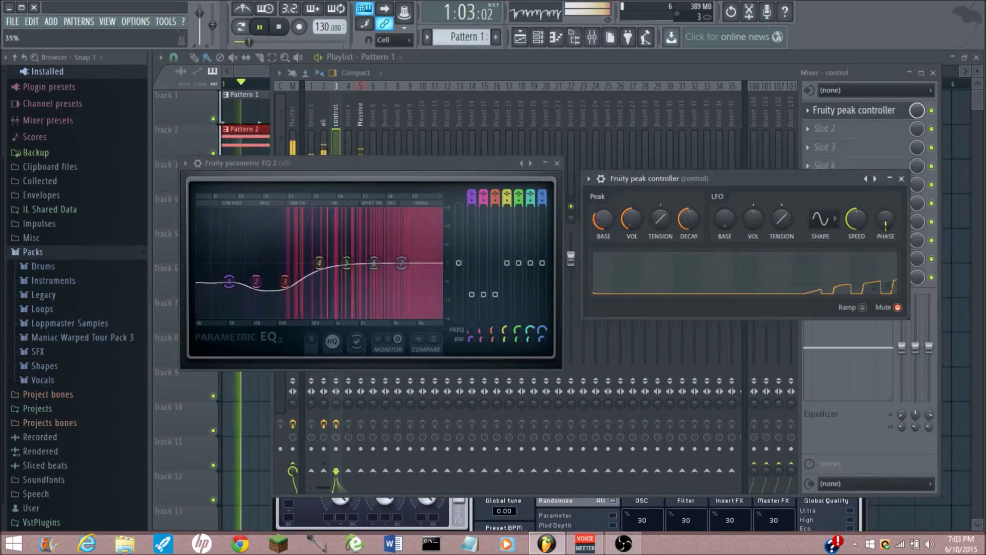
mouse_move(687, 219)
mouse_down()
mouse_move(695, 235)
mouse_move(660, 240)
mouse_up()
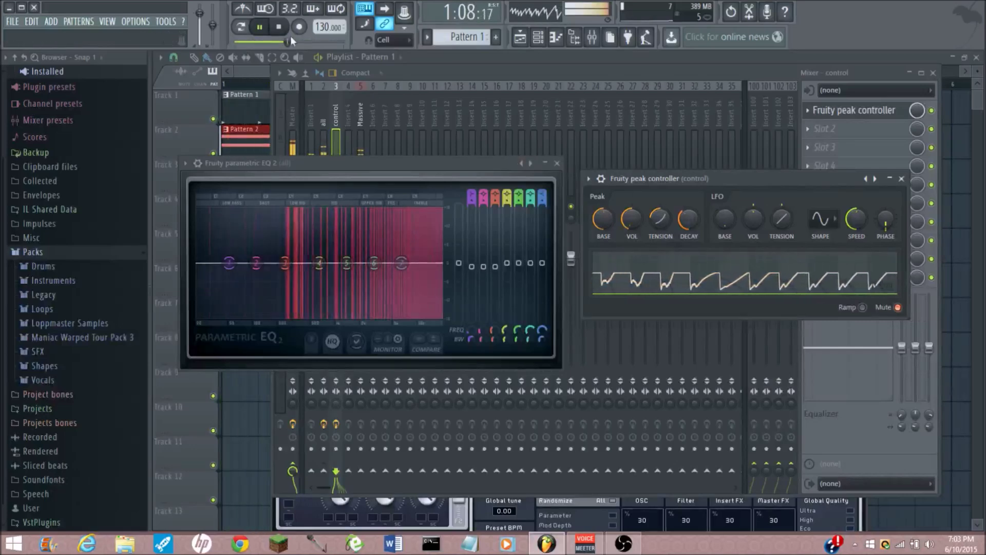
key(space)
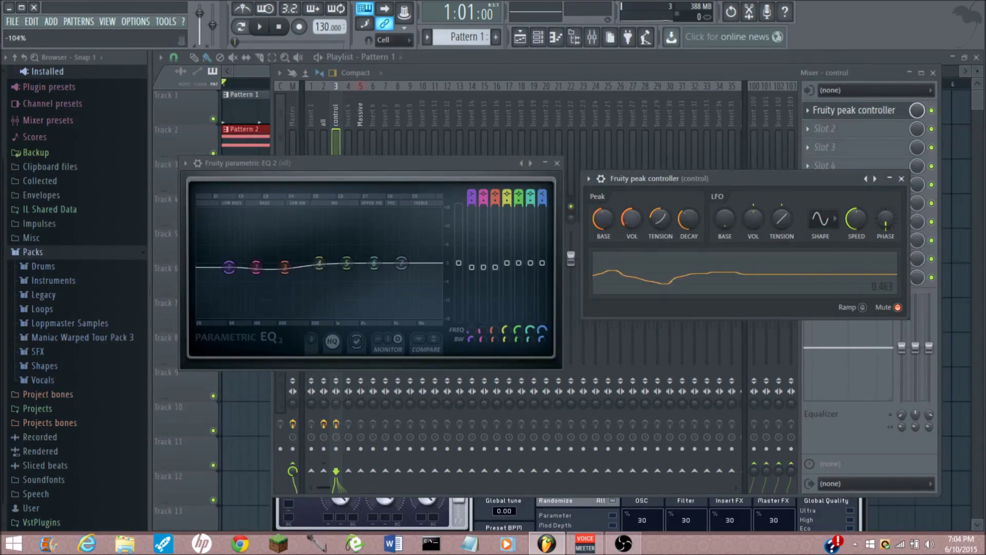
Step: Turn the peak controller's volume fully down and lengthen its decay further
drag(630, 219, 629, 220)
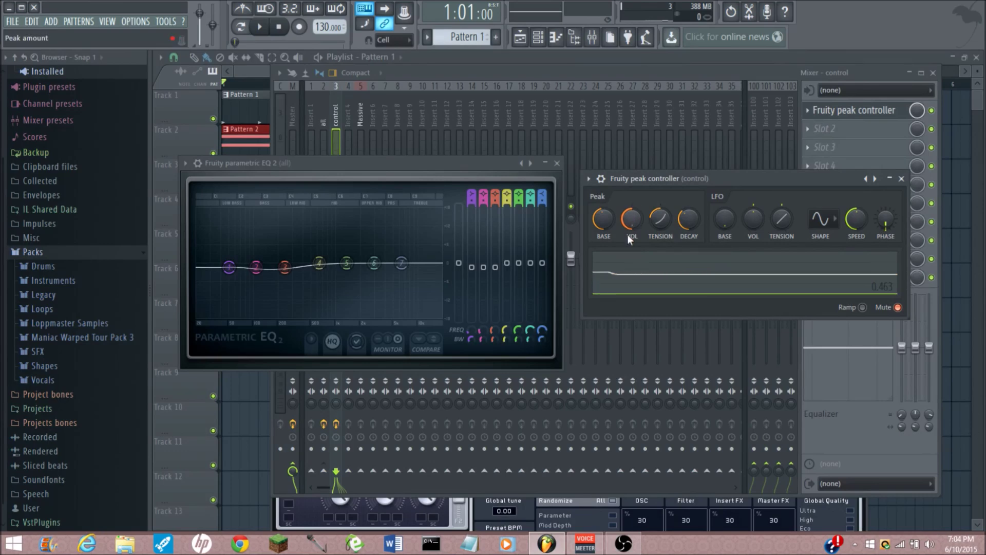
drag(686, 221, 683, 222)
drag(687, 222, 663, 220)
Step: Load Fruity Balance into slot 2 of the 'all' insert and arrange its window beside the EQ
click(462, 70)
click(325, 121)
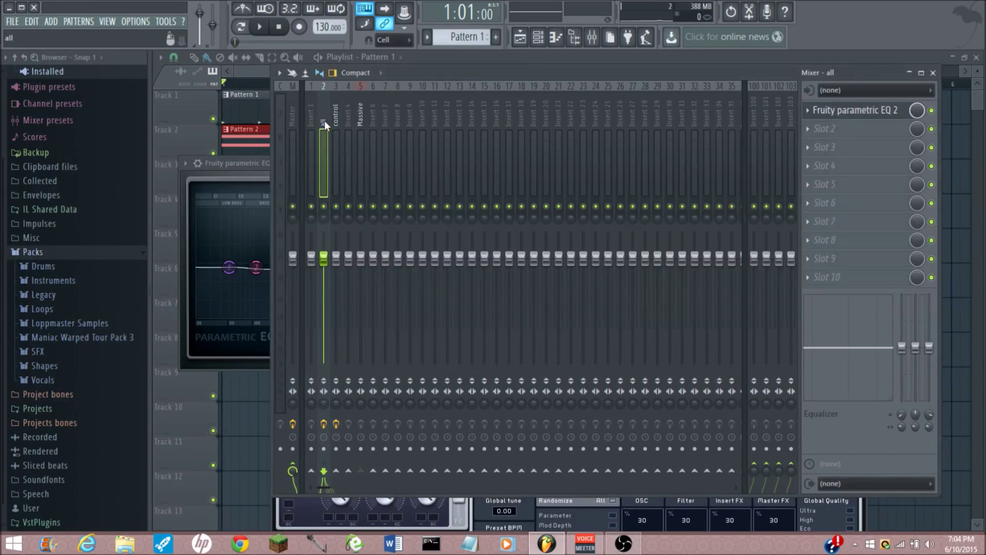
click(812, 133)
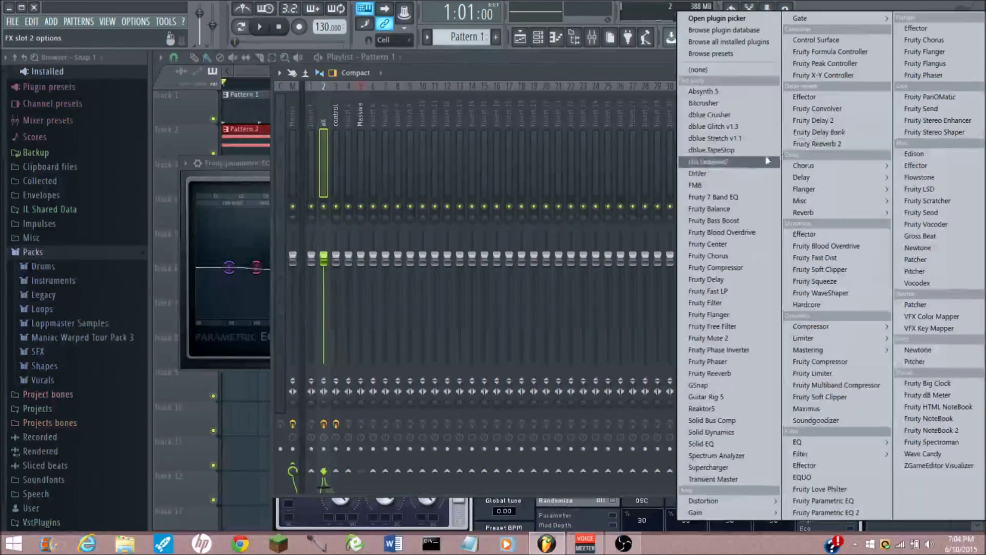
click(731, 214)
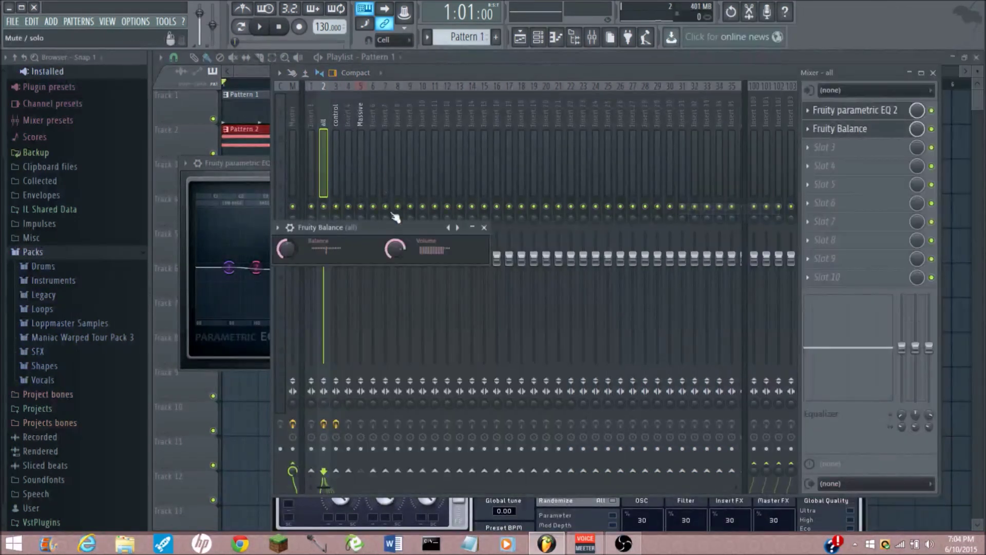
drag(388, 224, 397, 165)
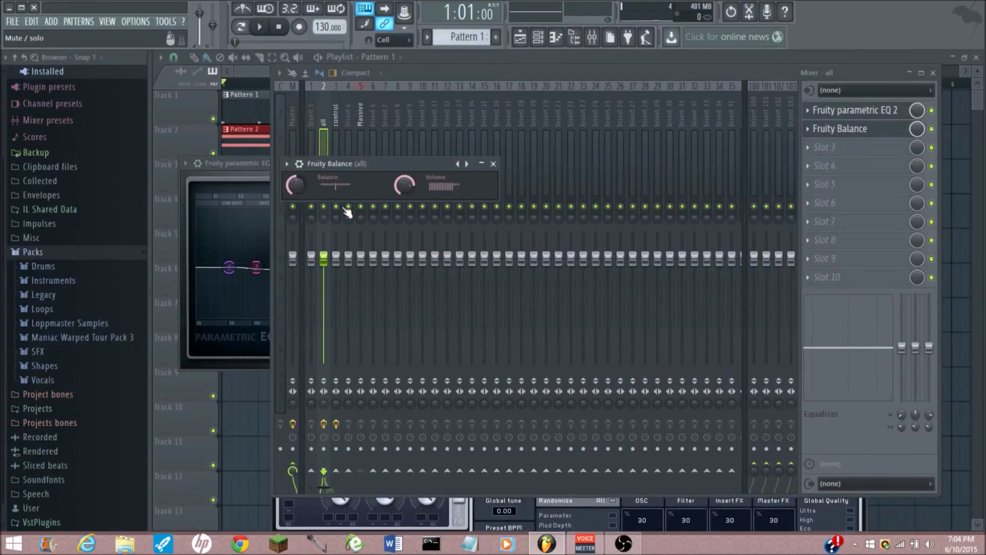
drag(249, 175, 240, 163)
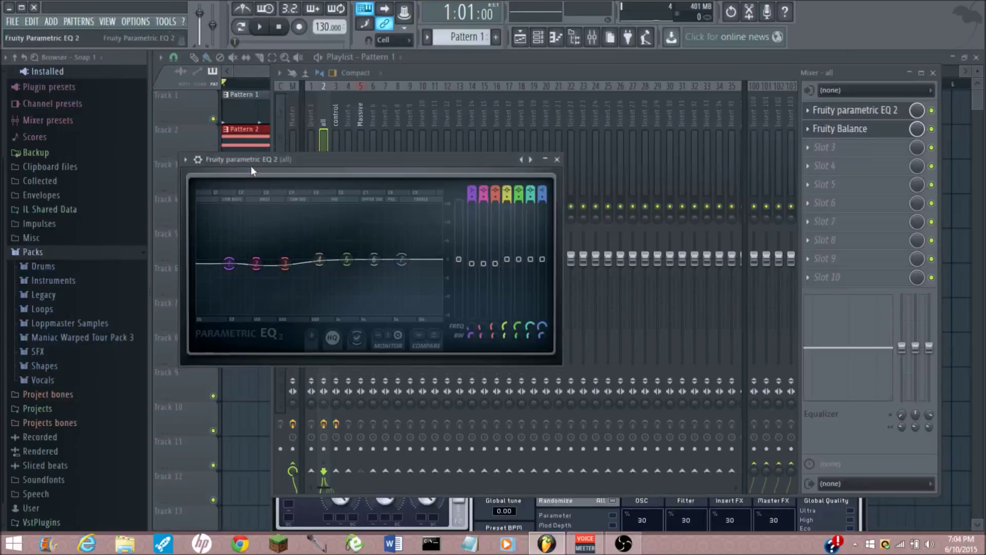
click(864, 131)
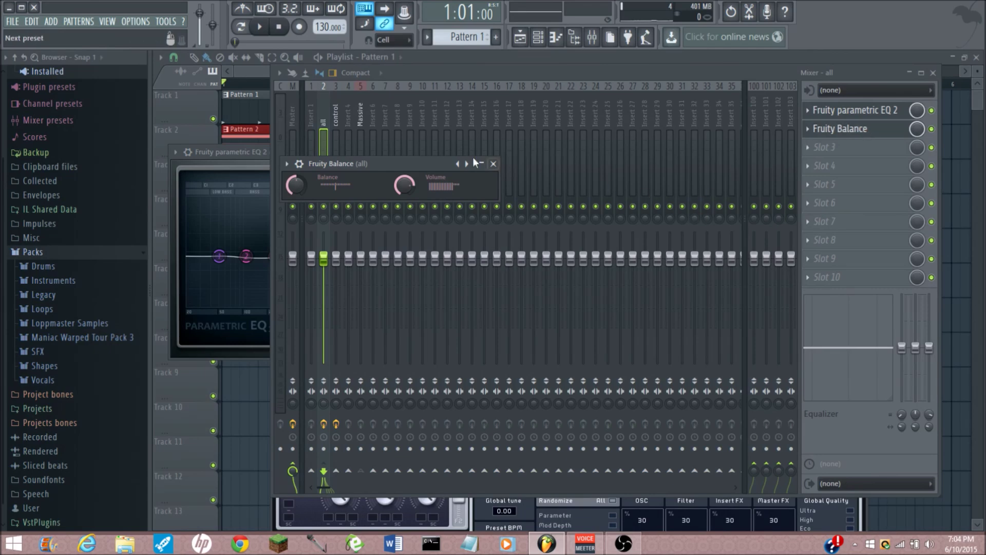
Step: Create an automation clip for Fruity Balance's Volume knob
right_click(407, 188)
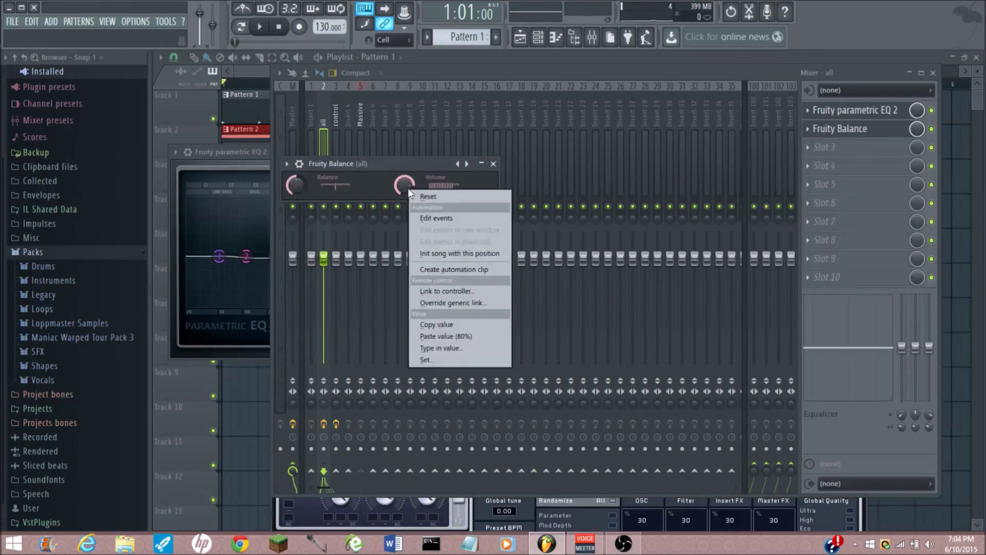
click(380, 185)
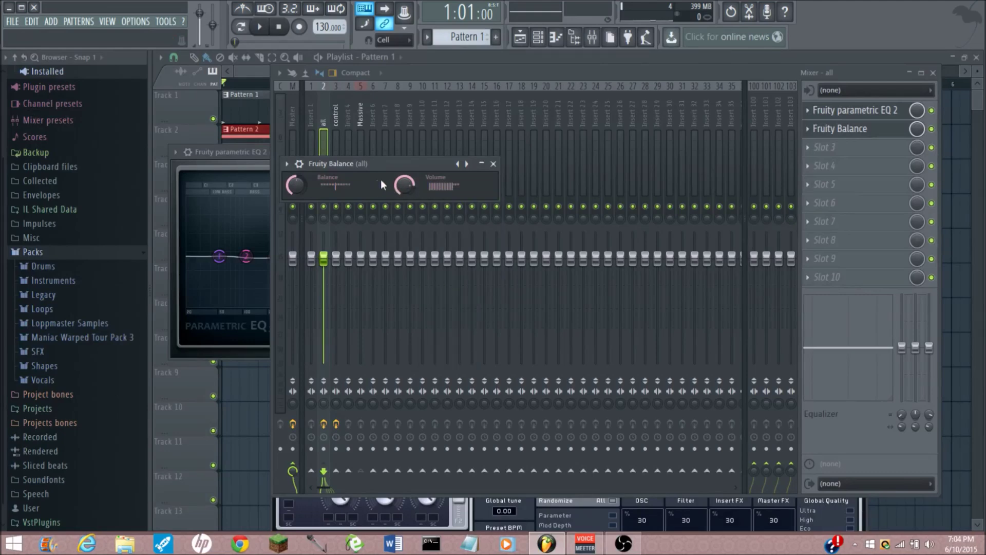
right_click(410, 185)
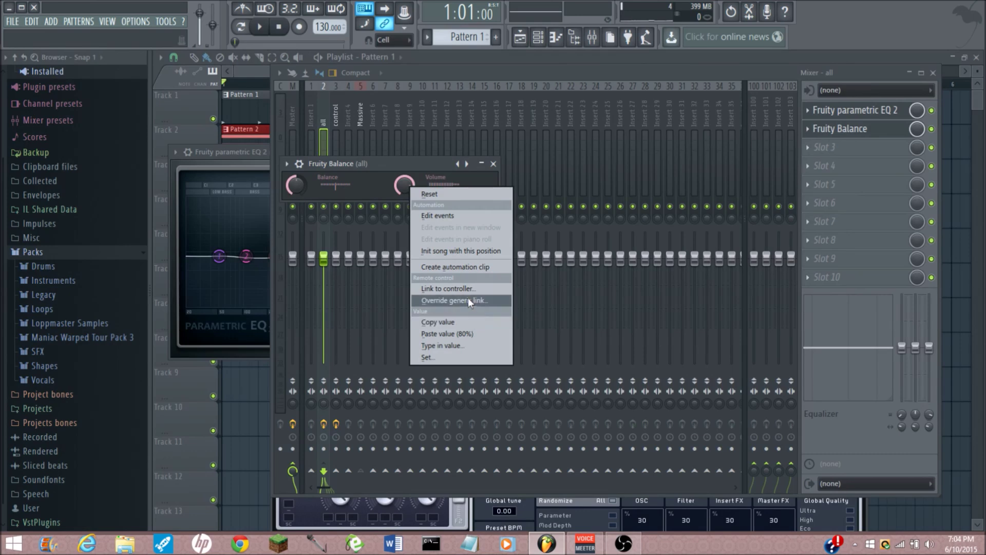
click(462, 268)
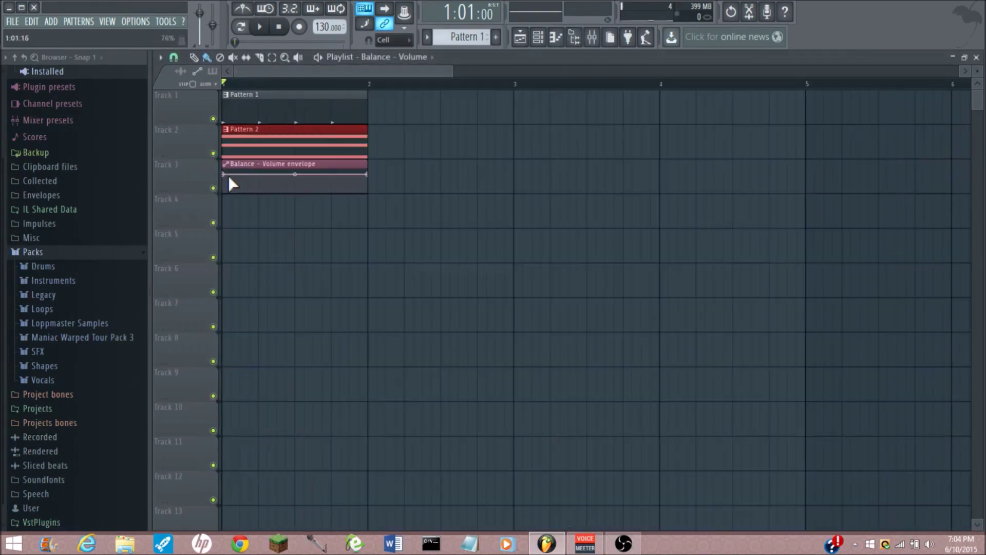
Step: Start the sawtooth: first point at the bottom, end point pasted to 80%, new points added
right_click(226, 174)
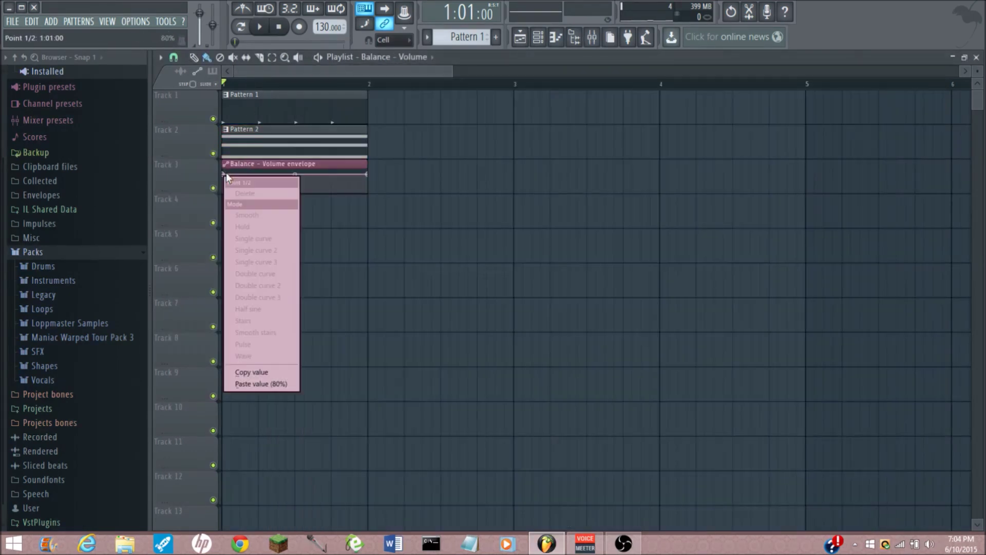
click(291, 373)
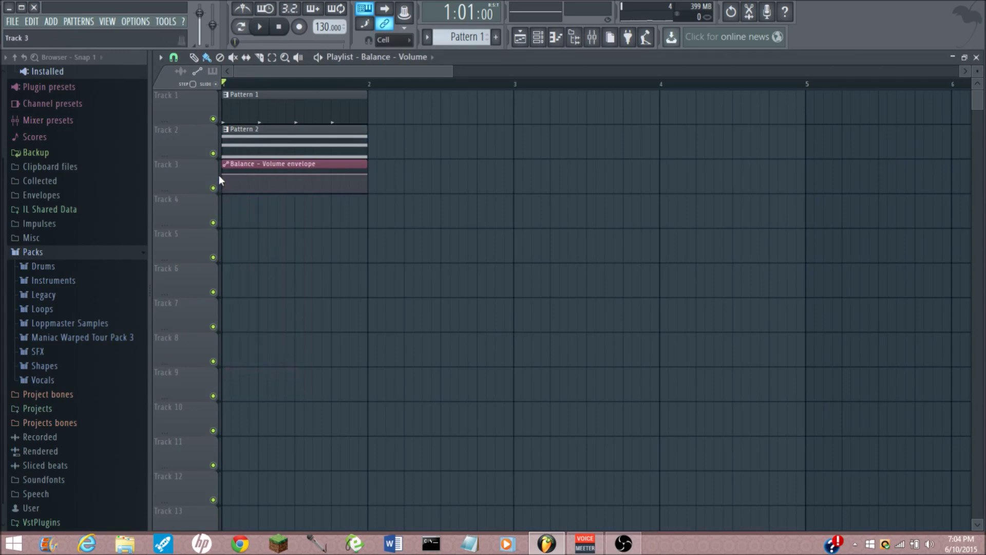
drag(221, 174, 224, 193)
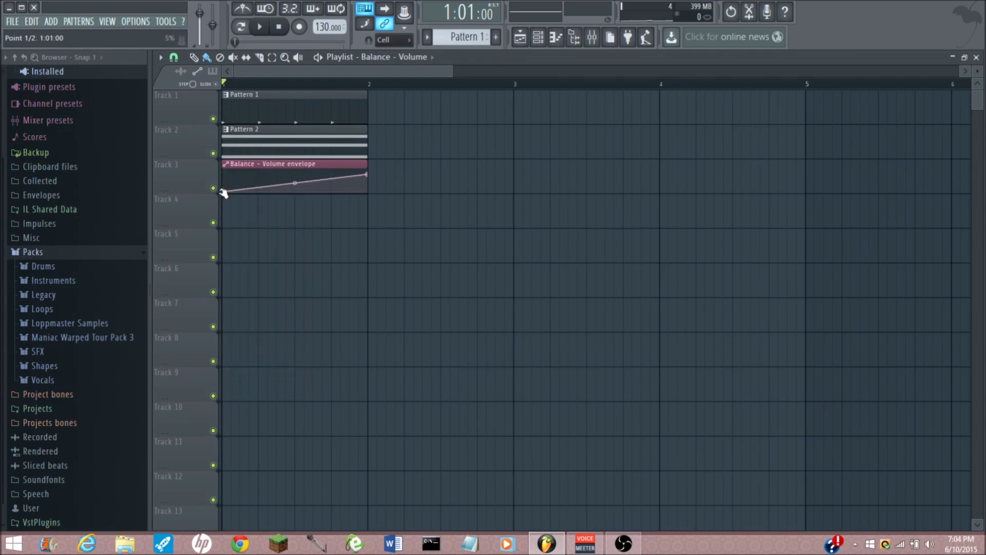
right_click(258, 179)
click(297, 385)
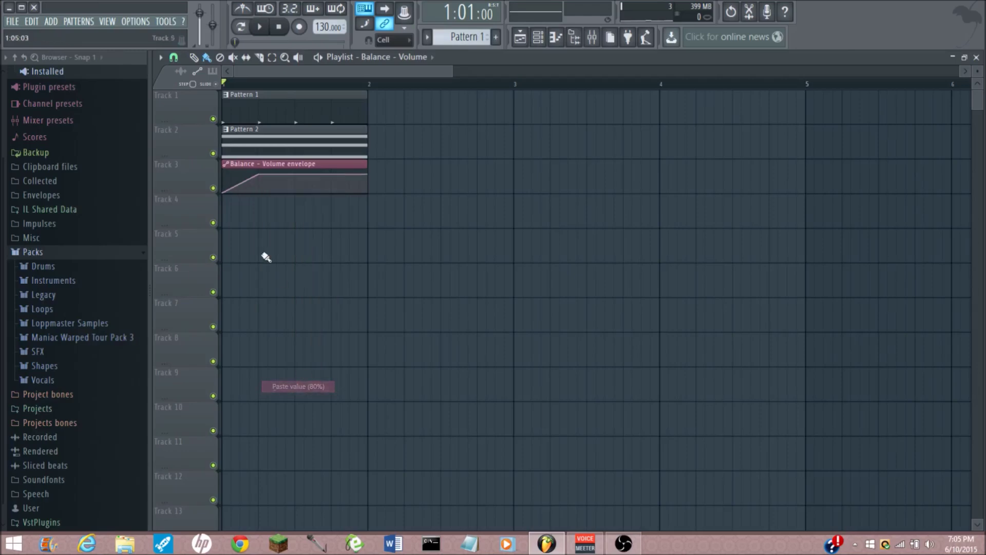
click(259, 192)
click(297, 175)
Step: Complete the four-ramp sawtooth with 80% peaks and play the song to hear it
right_click(296, 176)
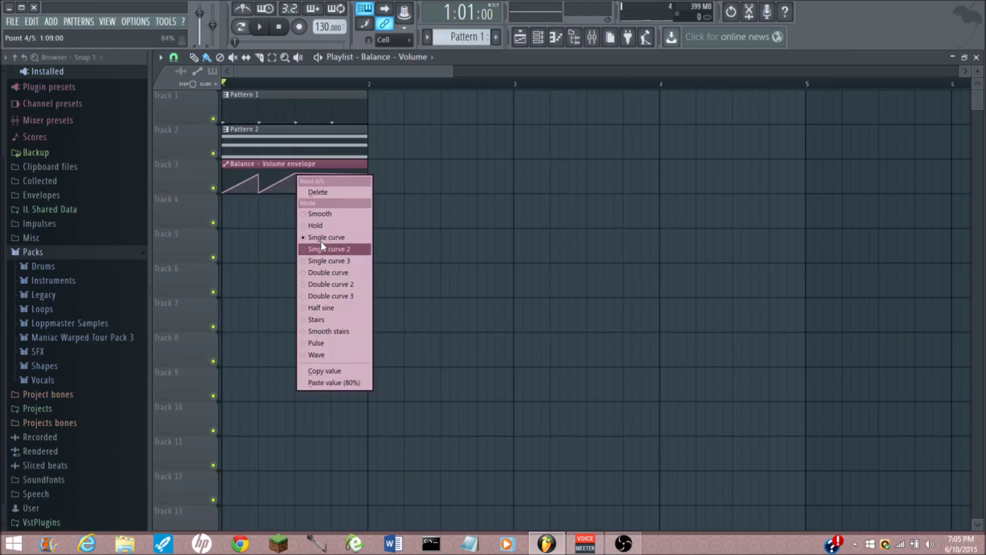
click(338, 381)
click(296, 192)
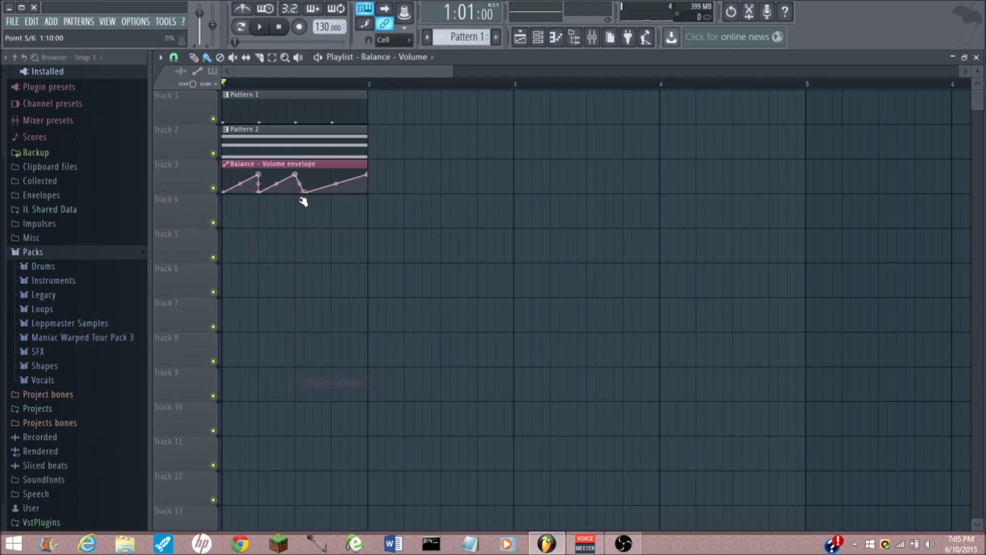
right_click(331, 182)
click(358, 382)
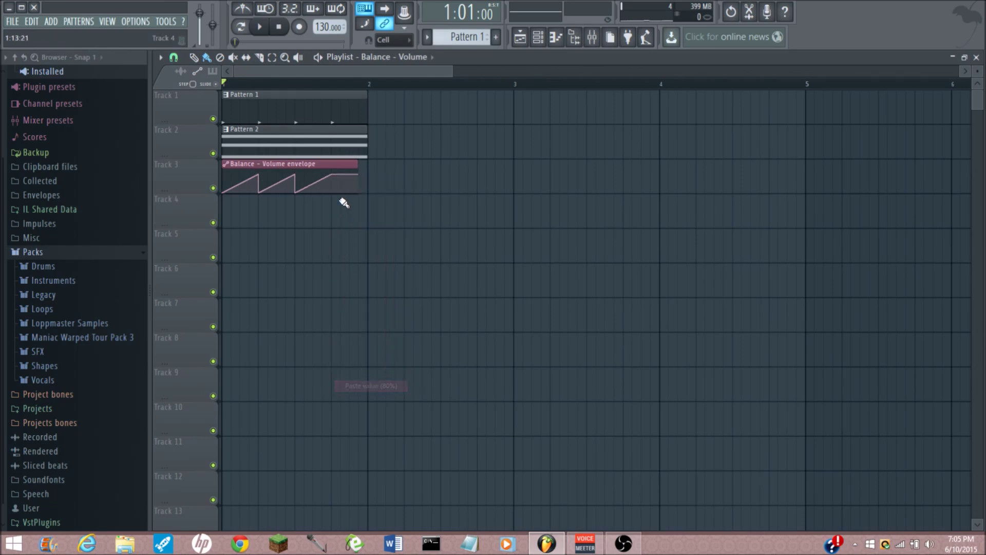
click(332, 192)
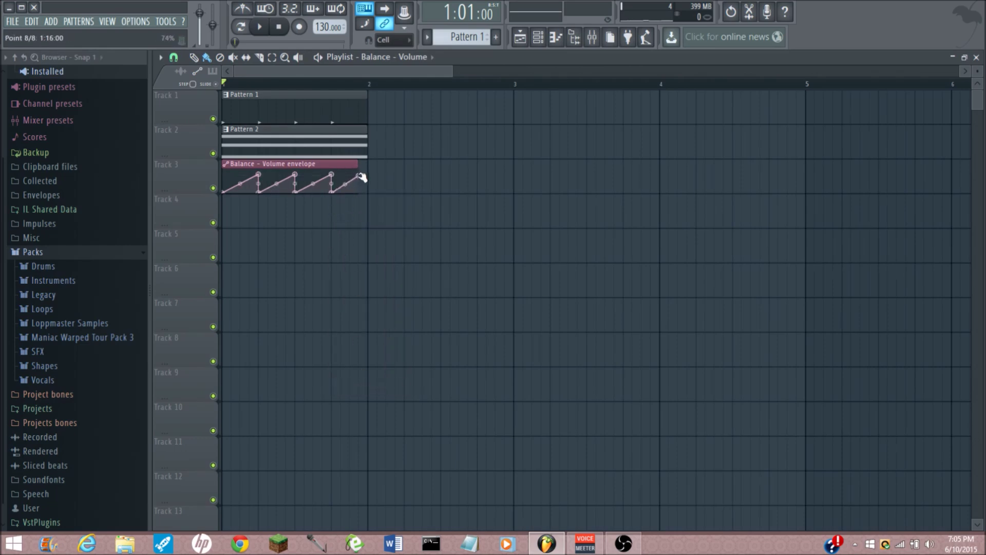
right_click(368, 177)
click(413, 374)
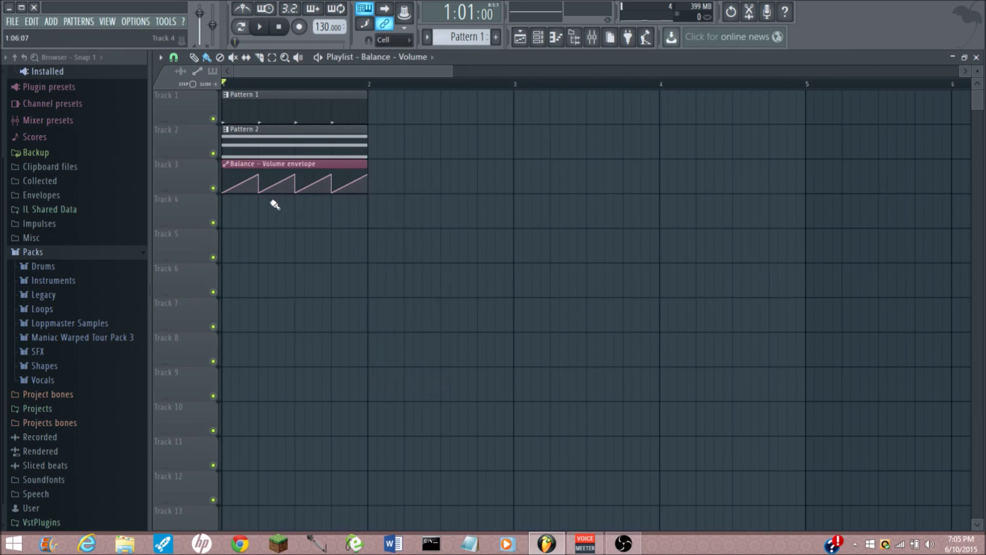
click(260, 27)
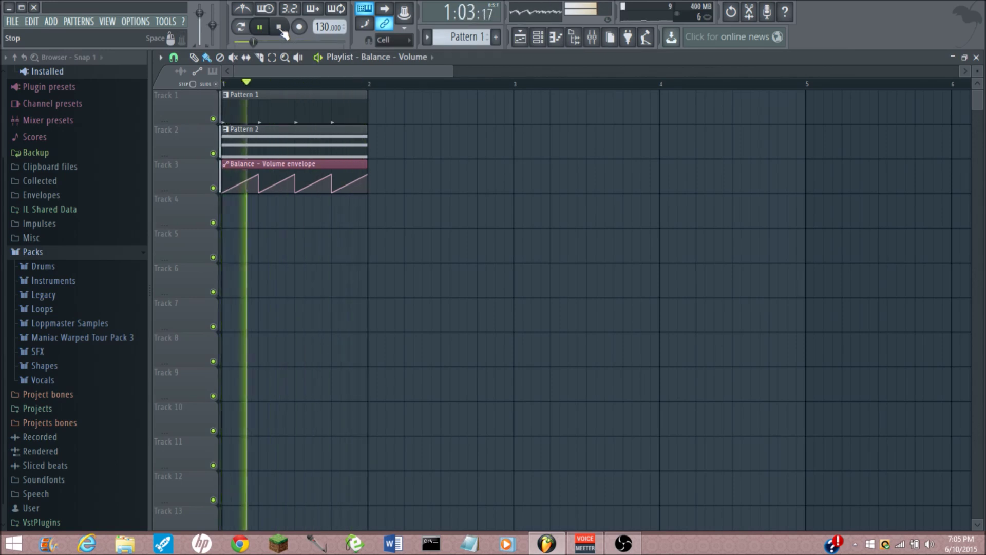
Step: Mute the Kick channel in the Channel rack and audition the song without it
click(280, 28)
click(538, 37)
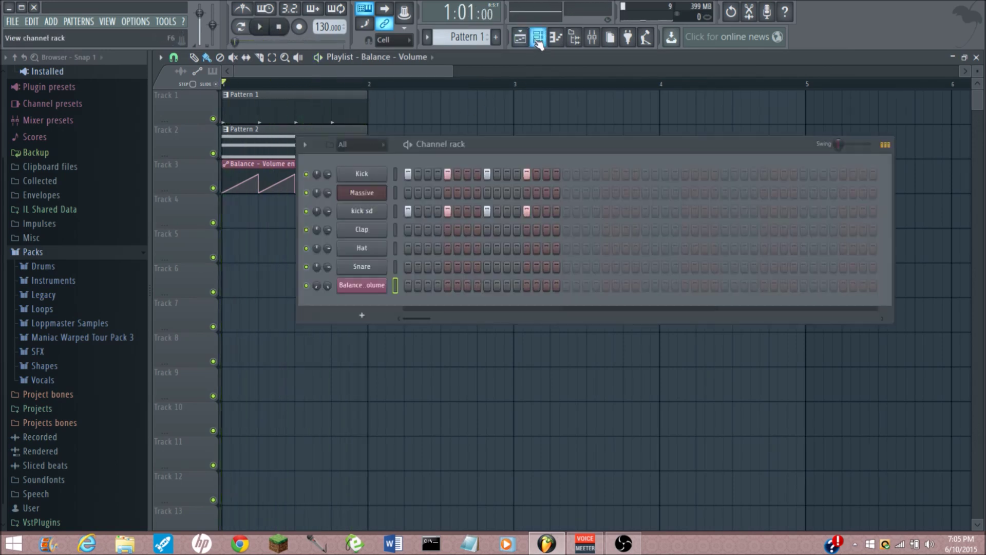
click(305, 173)
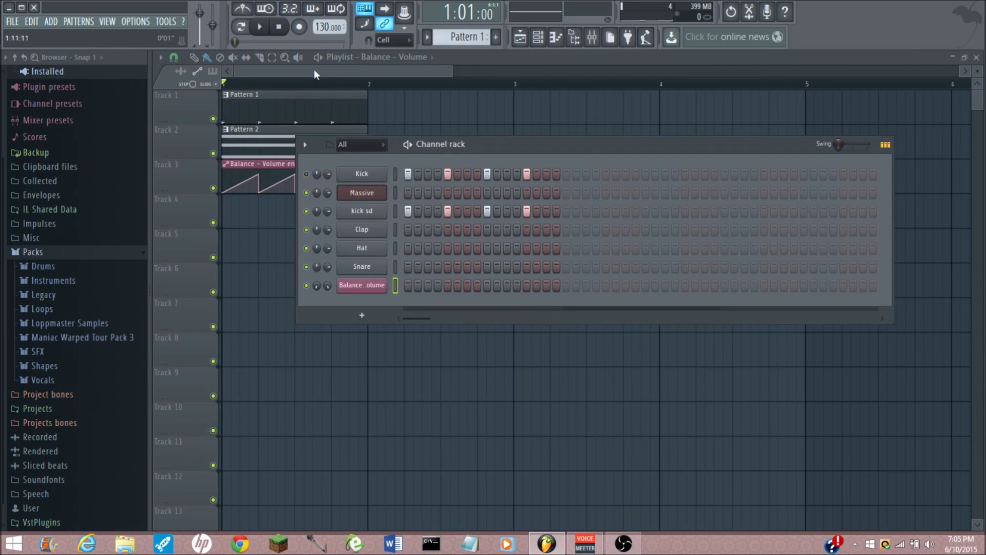
click(260, 27)
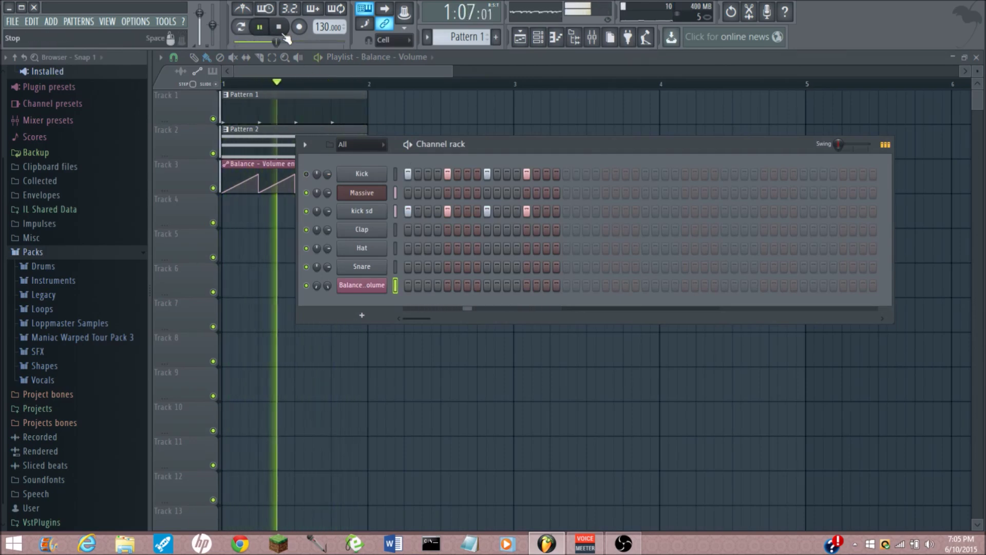
click(281, 30)
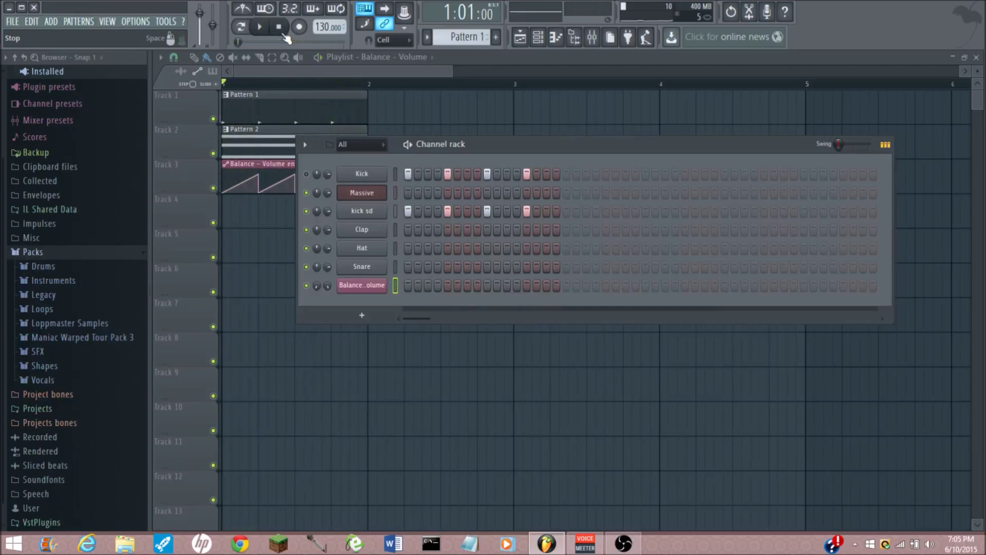
key(F6)
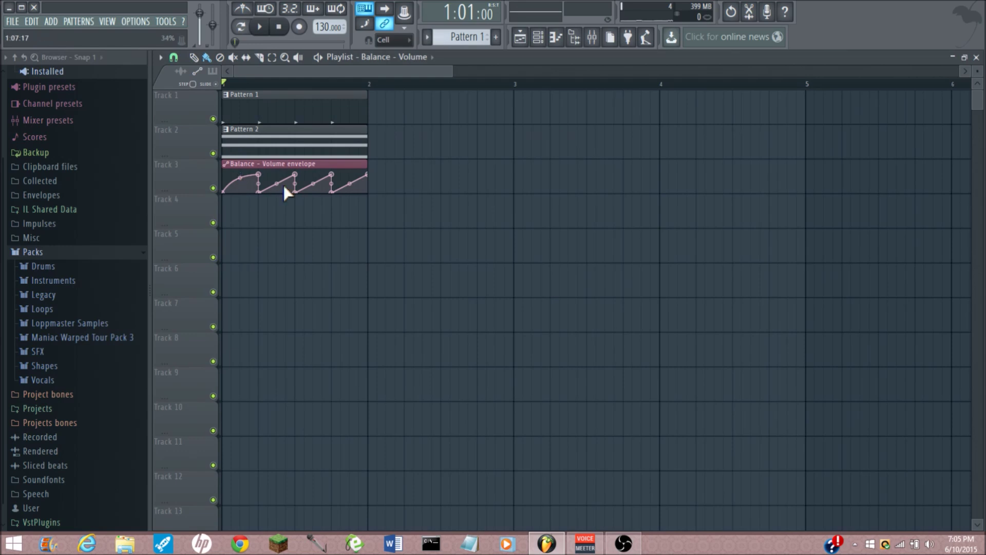
Step: Curve the Balance Volume ramps, listen to them, then show the Channel rack and Mixer
mouse_move(277, 182)
mouse_down()
mouse_move(278, 194)
mouse_move(315, 177)
mouse_move(350, 192)
mouse_up()
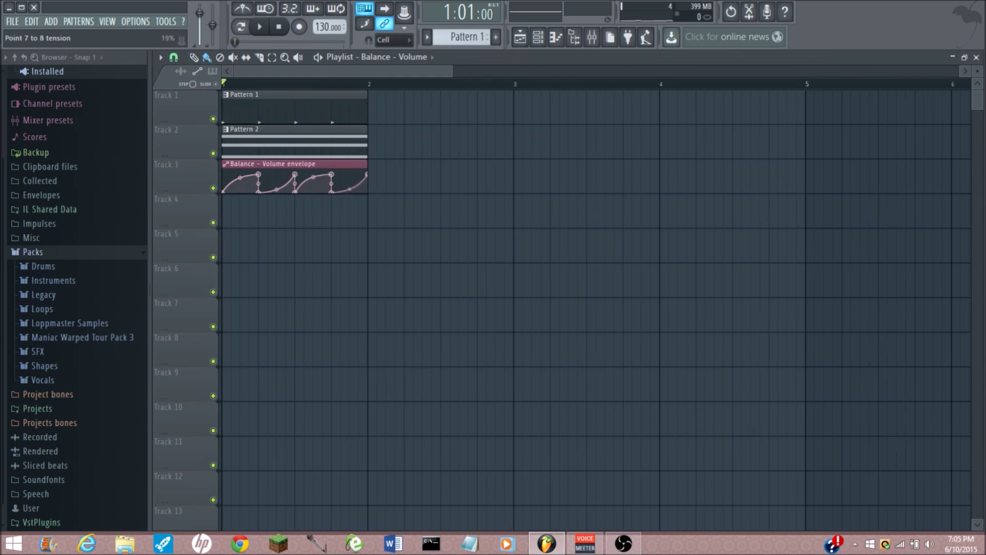
click(260, 27)
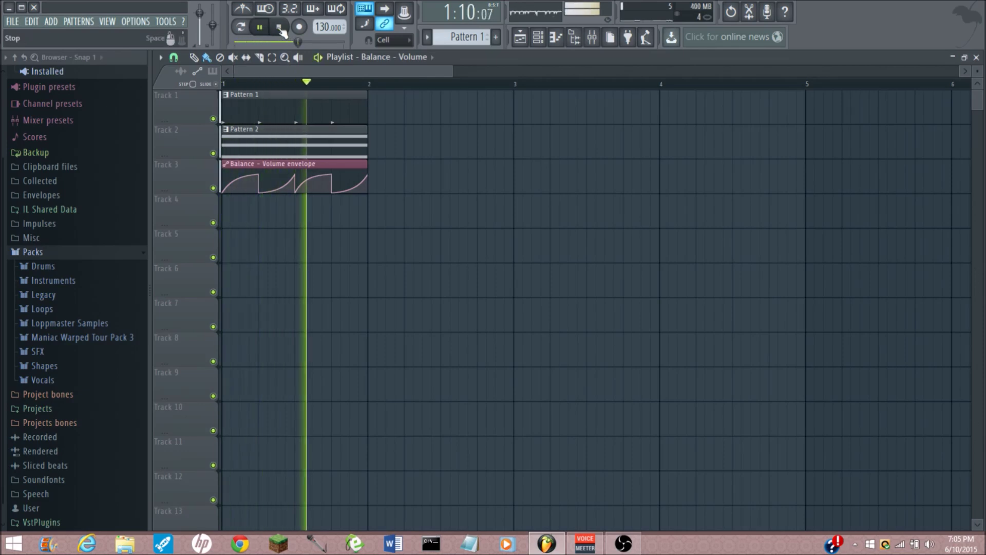
click(281, 28)
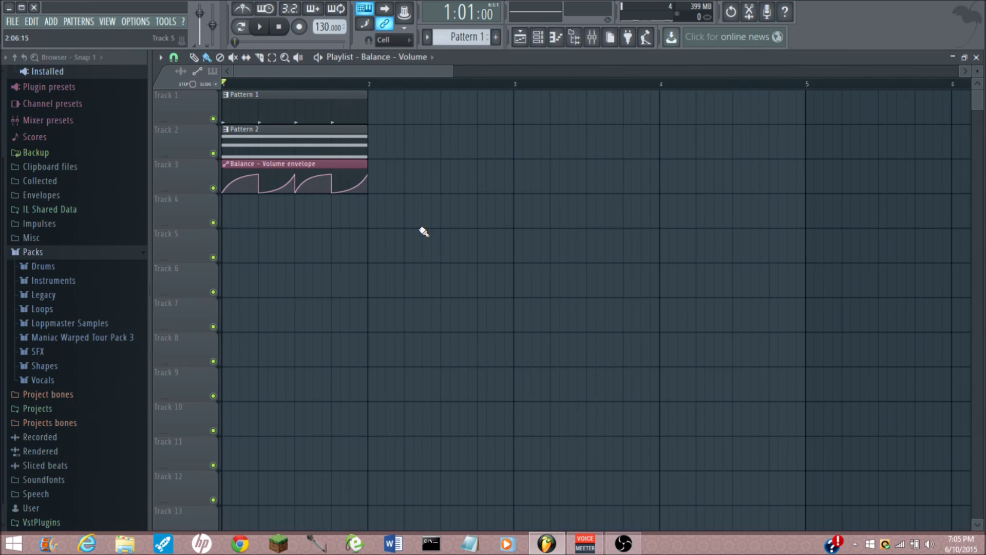
click(538, 36)
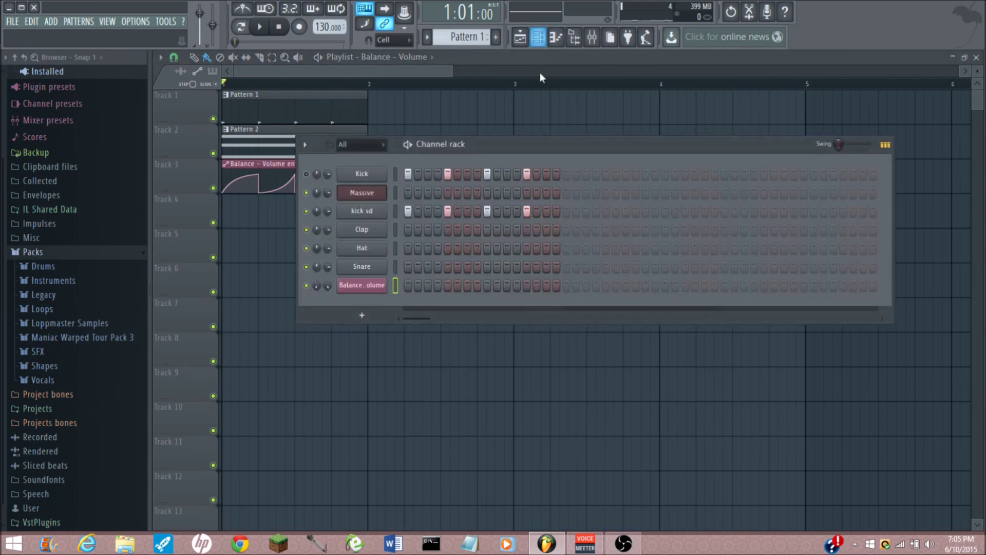
click(592, 35)
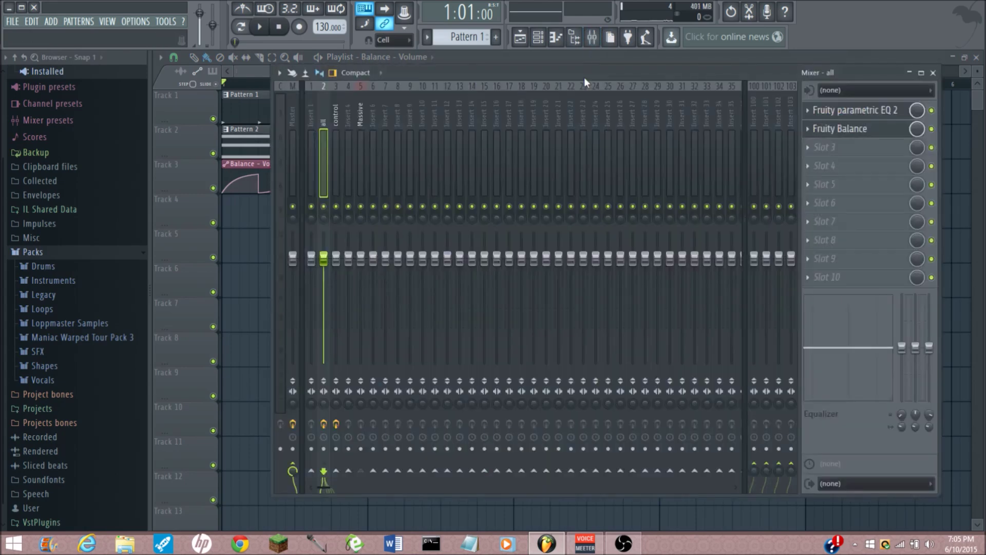